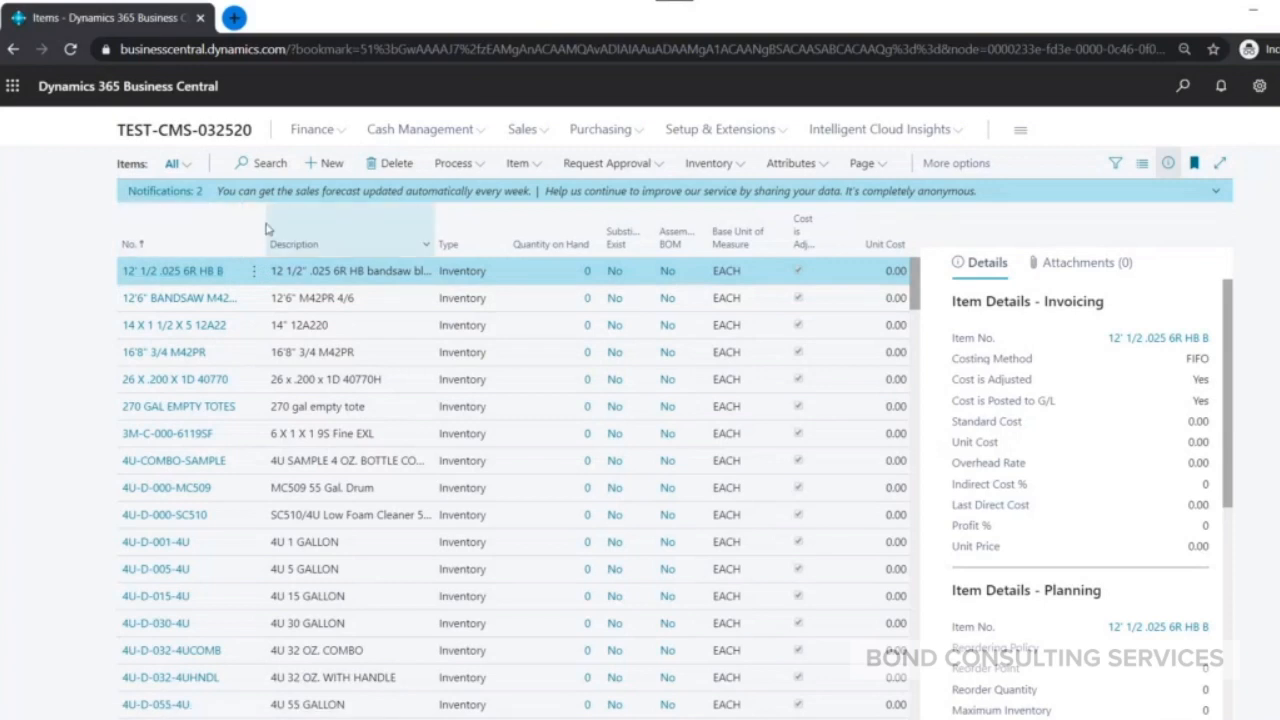
Fit the No. column to its contents and sort the items by Quantity on Hand in descending order.
{"action": "double_click", "coordinate": [260, 238]}
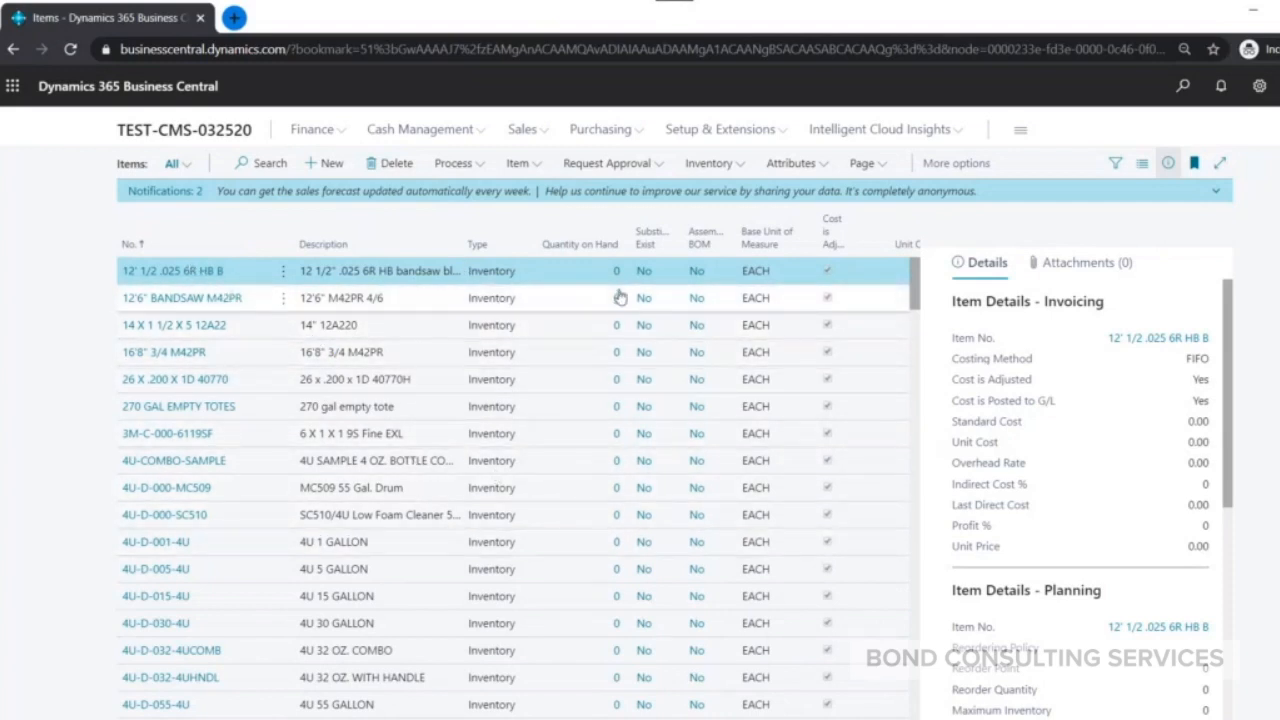
{"action": "left_click", "coordinate": [586, 246]}
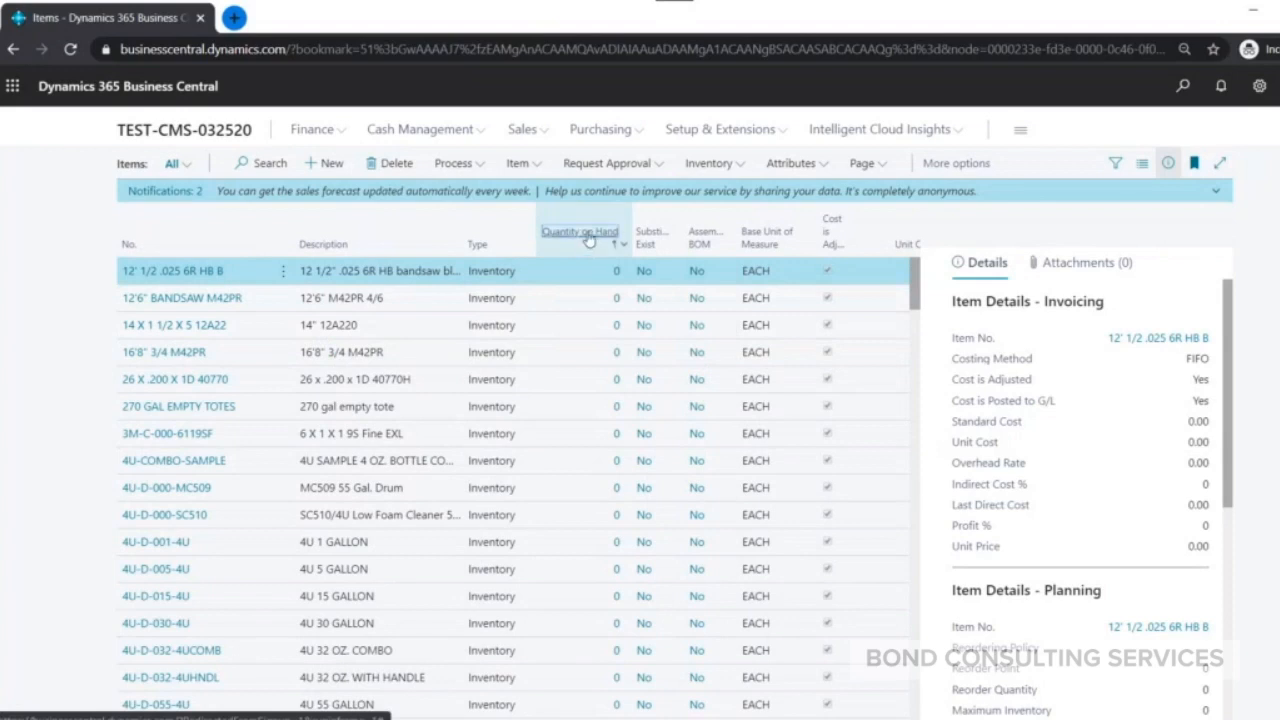
{"action": "left_click", "coordinate": [588, 238]}
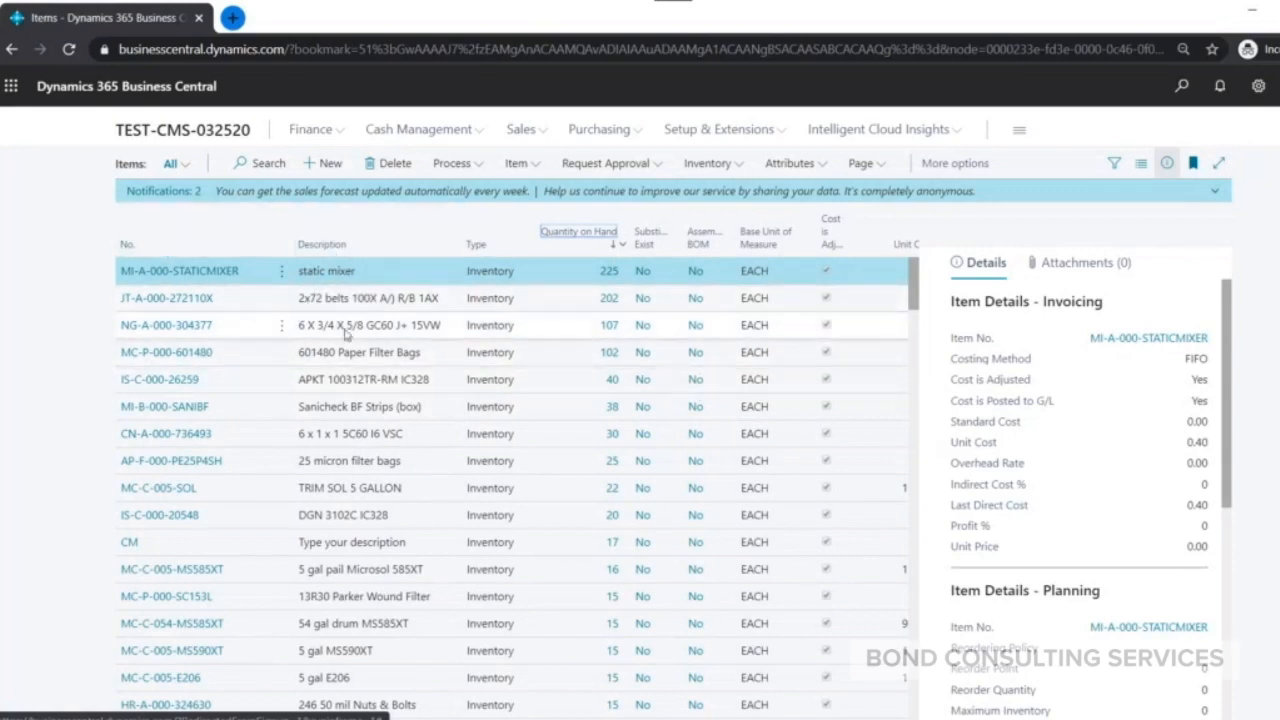
{"action": "left_click", "coordinate": [860, 163]}
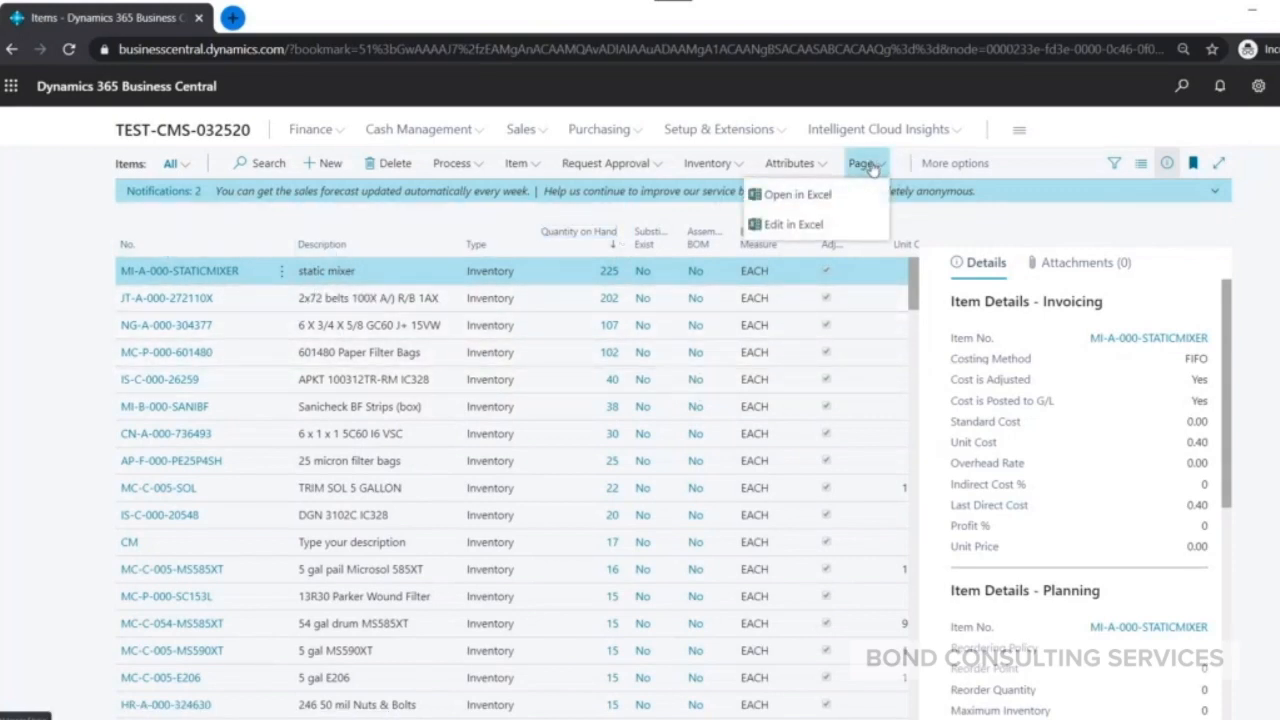
{"action": "left_click", "coordinate": [262, 164]}
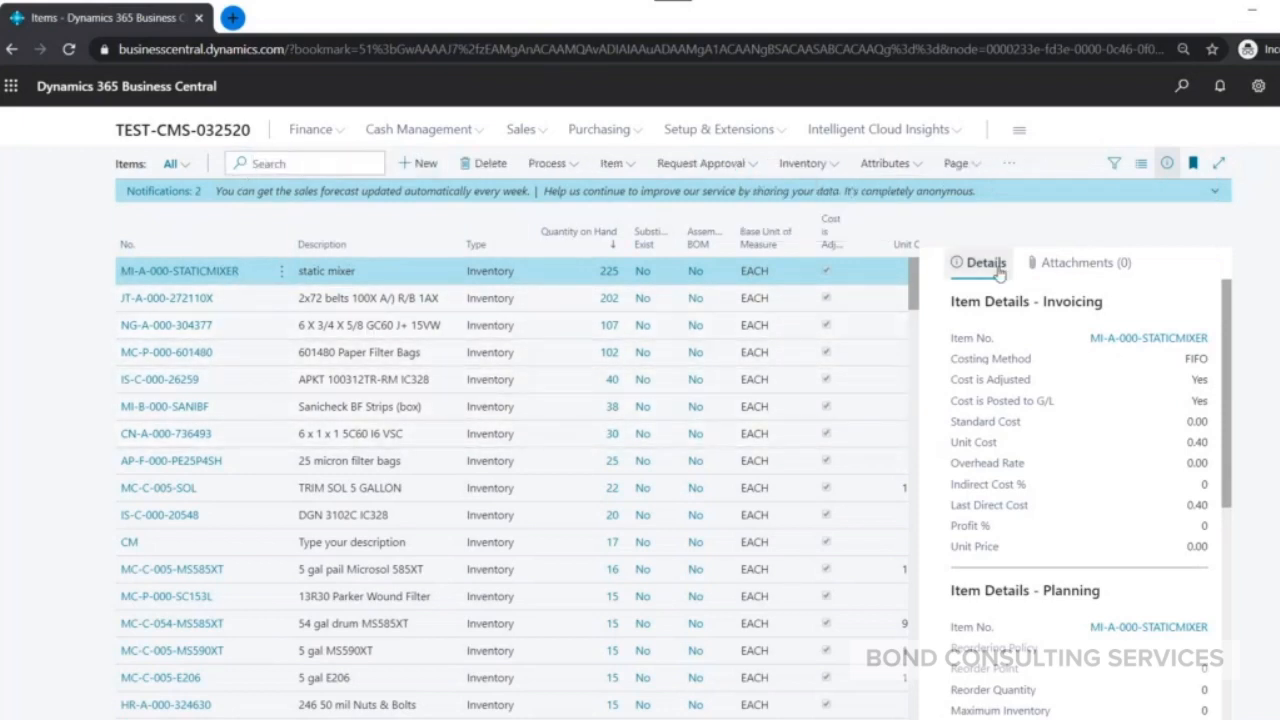
Filter the items list to a Quantity on Hand of >0 and look through the filtered items.
{"action": "left_click", "coordinate": [1116, 172]}
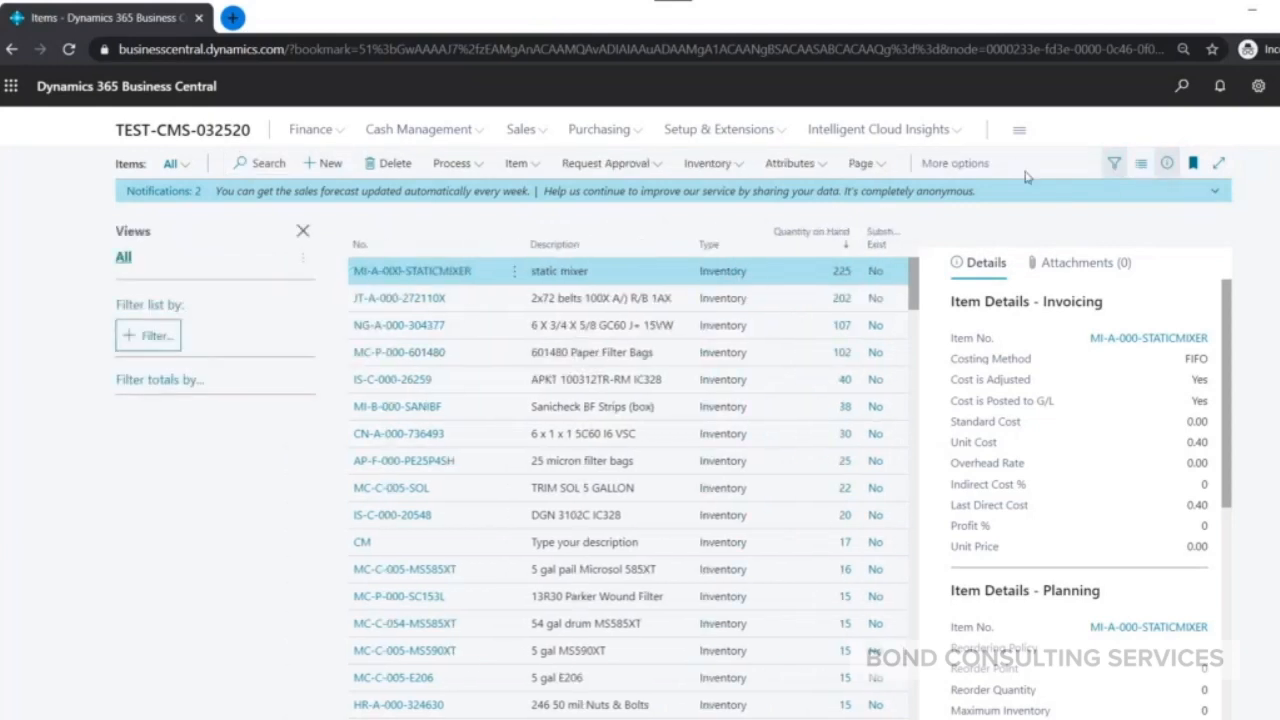
{"action": "left_click", "coordinate": [148, 335]}
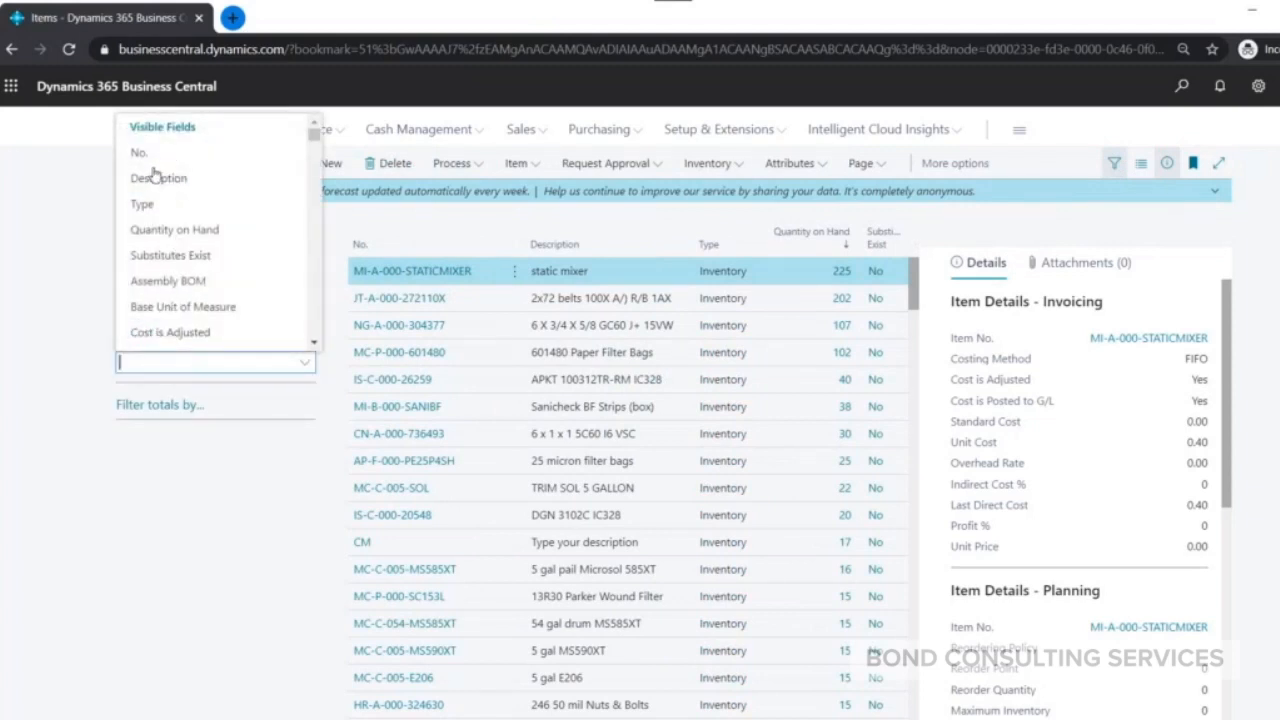
{"action": "scroll", "coordinate": [215, 230], "scroll_direction": "down", "scroll_amount": 1}
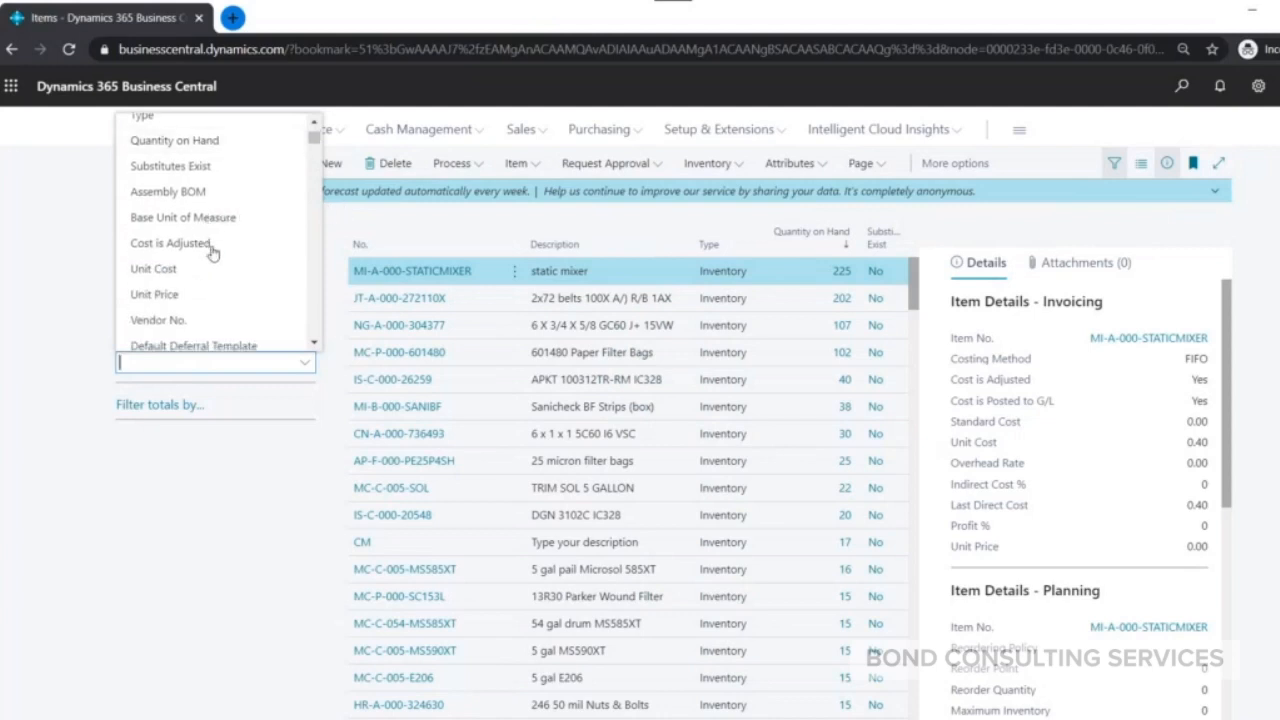
{"action": "scroll", "coordinate": [221, 265], "scroll_direction": "down", "scroll_amount": 1}
{"action": "scroll", "coordinate": [230, 255], "scroll_direction": "up", "scroll_amount": 3}
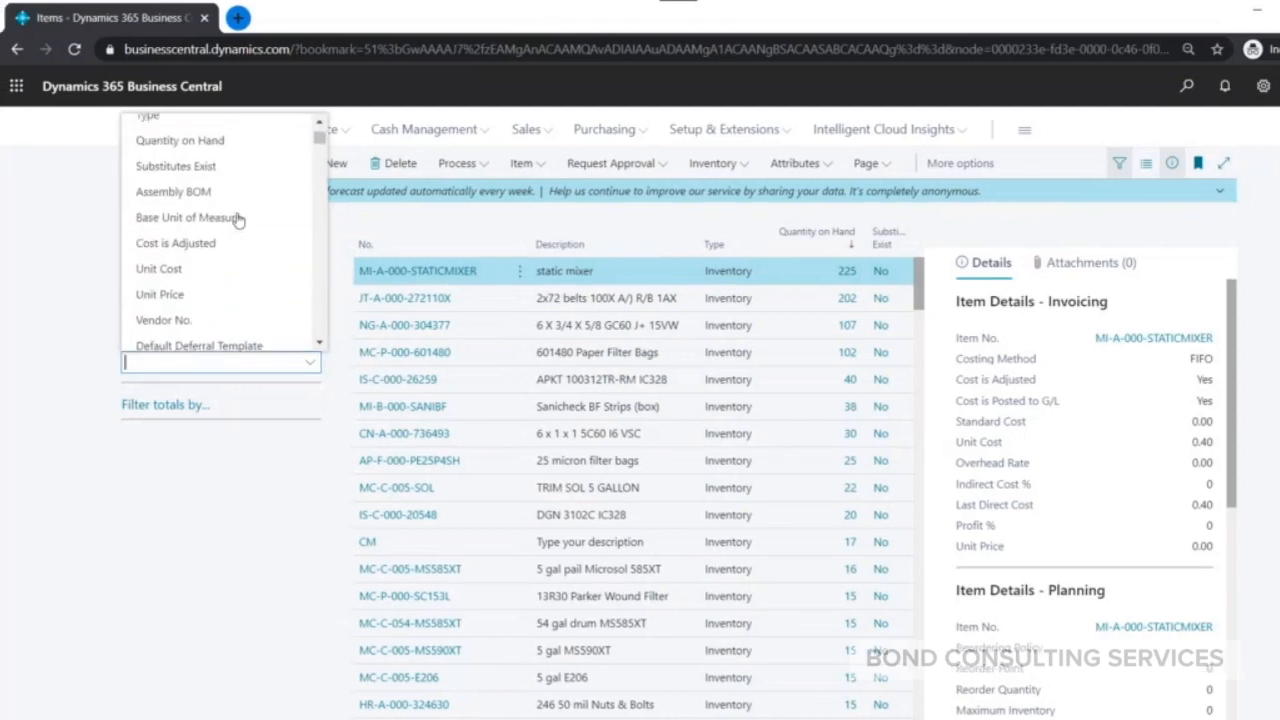
{"action": "left_click", "coordinate": [228, 230]}
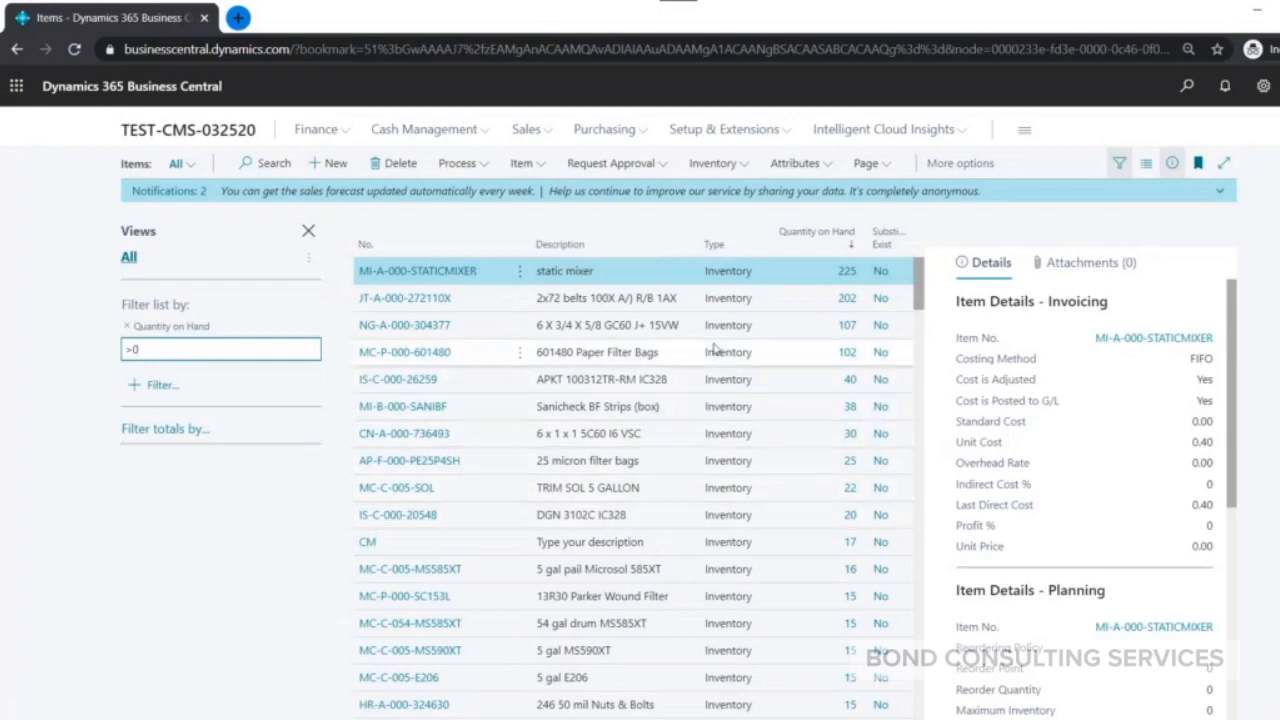
{"action": "scroll", "coordinate": [731, 355], "scroll_direction": "down", "scroll_amount": 5}
{"action": "scroll", "coordinate": [731, 355], "scroll_direction": "down", "scroll_amount": 5}
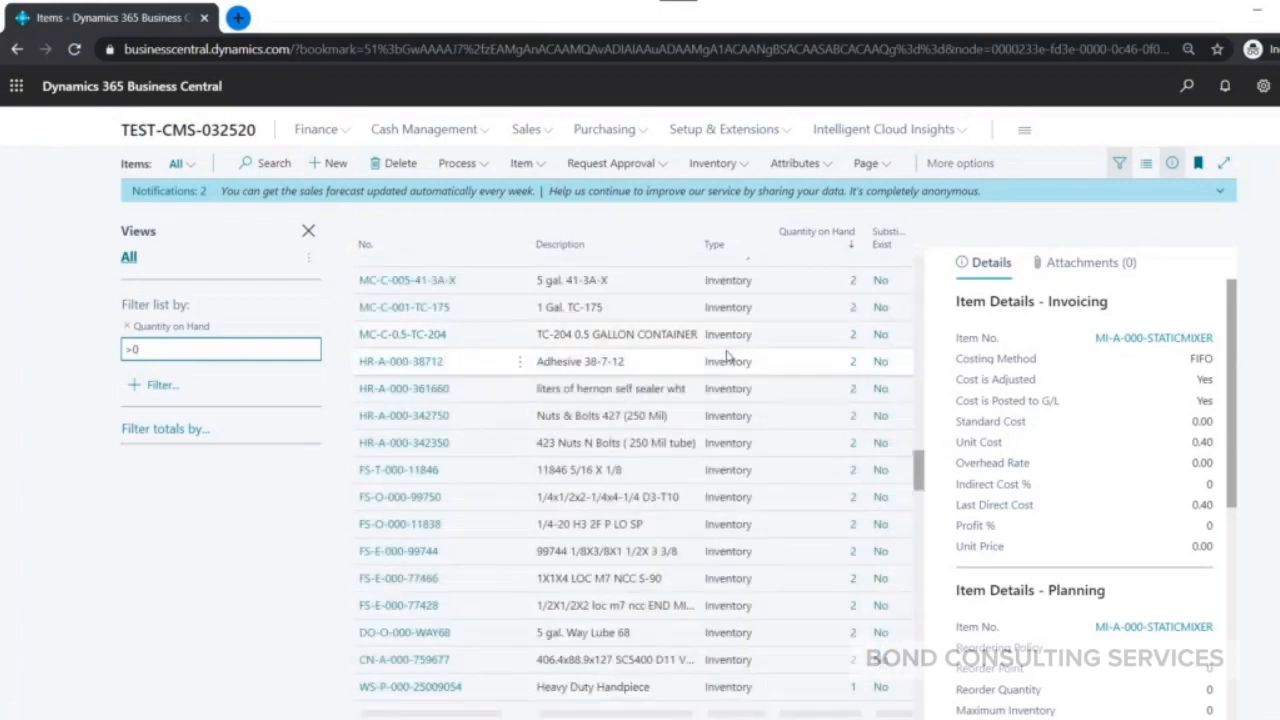
{"action": "scroll", "coordinate": [727, 355], "scroll_direction": "up", "scroll_amount": 5}
{"action": "key", "text": "Tab"}
{"action": "scroll", "coordinate": [845, 376], "scroll_direction": "down", "scroll_amount": 5}
{"action": "scroll", "coordinate": [852, 380], "scroll_direction": "up", "scroll_amount": 10}
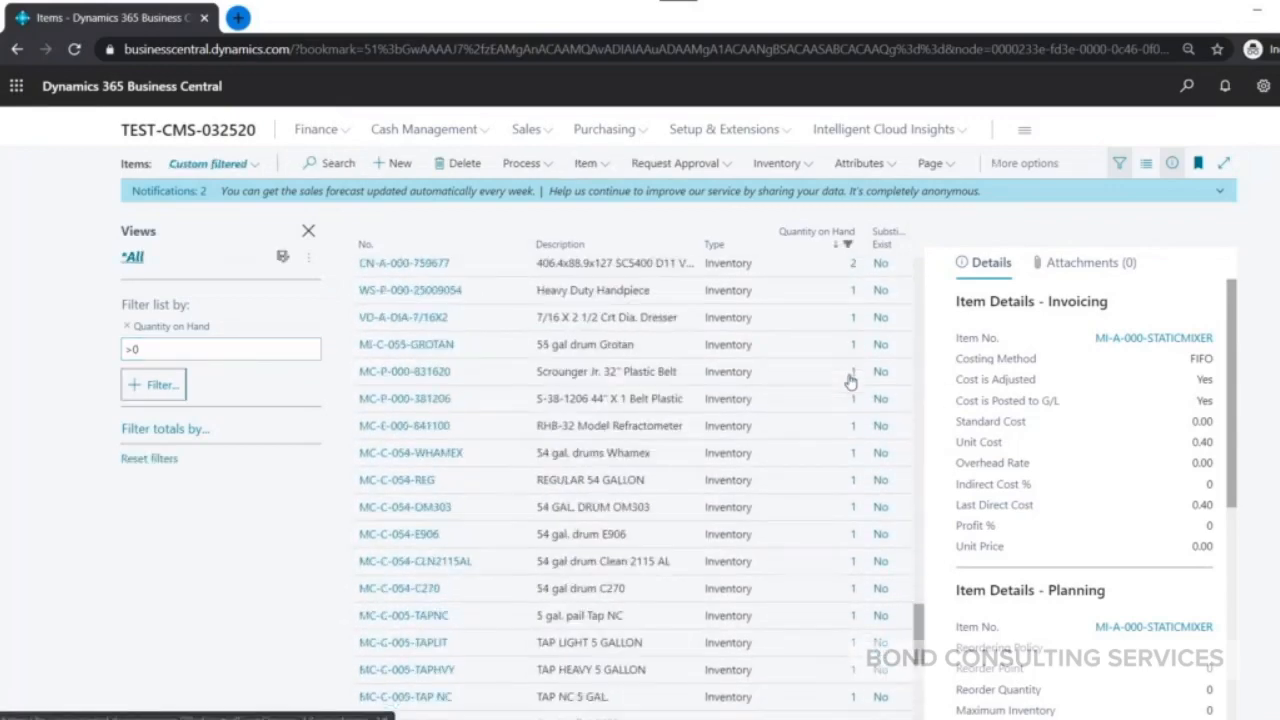
{"action": "scroll", "coordinate": [850, 380], "scroll_direction": "up", "scroll_amount": 10}
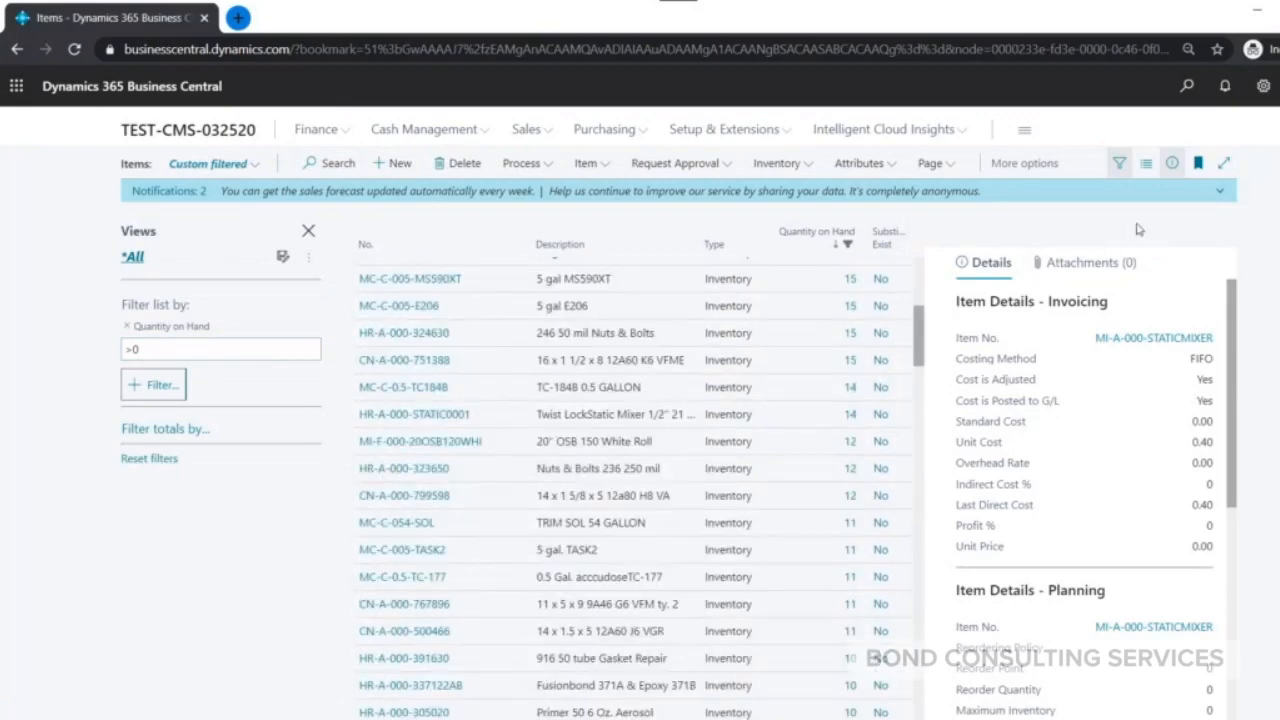
Hide the item details pane beside the items list and return to the first item.
{"action": "left_click", "coordinate": [1172, 168]}
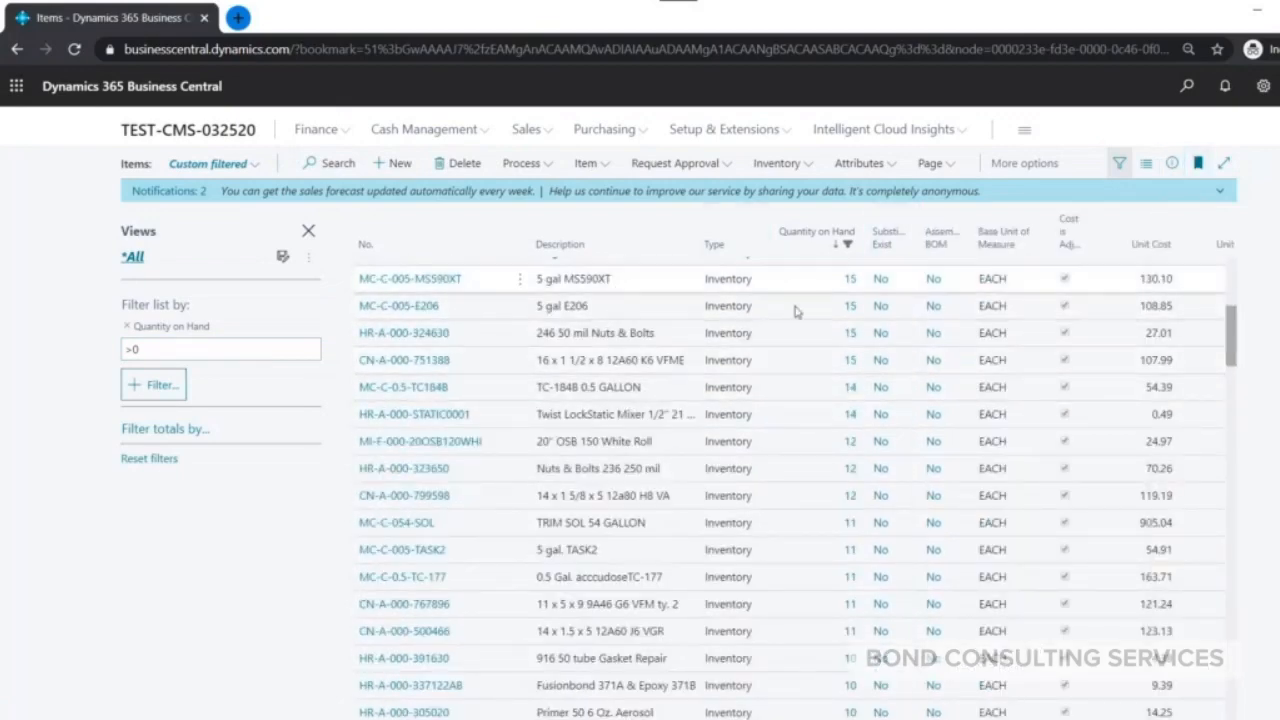
{"action": "scroll", "coordinate": [445, 403], "scroll_direction": "up", "scroll_amount": 10}
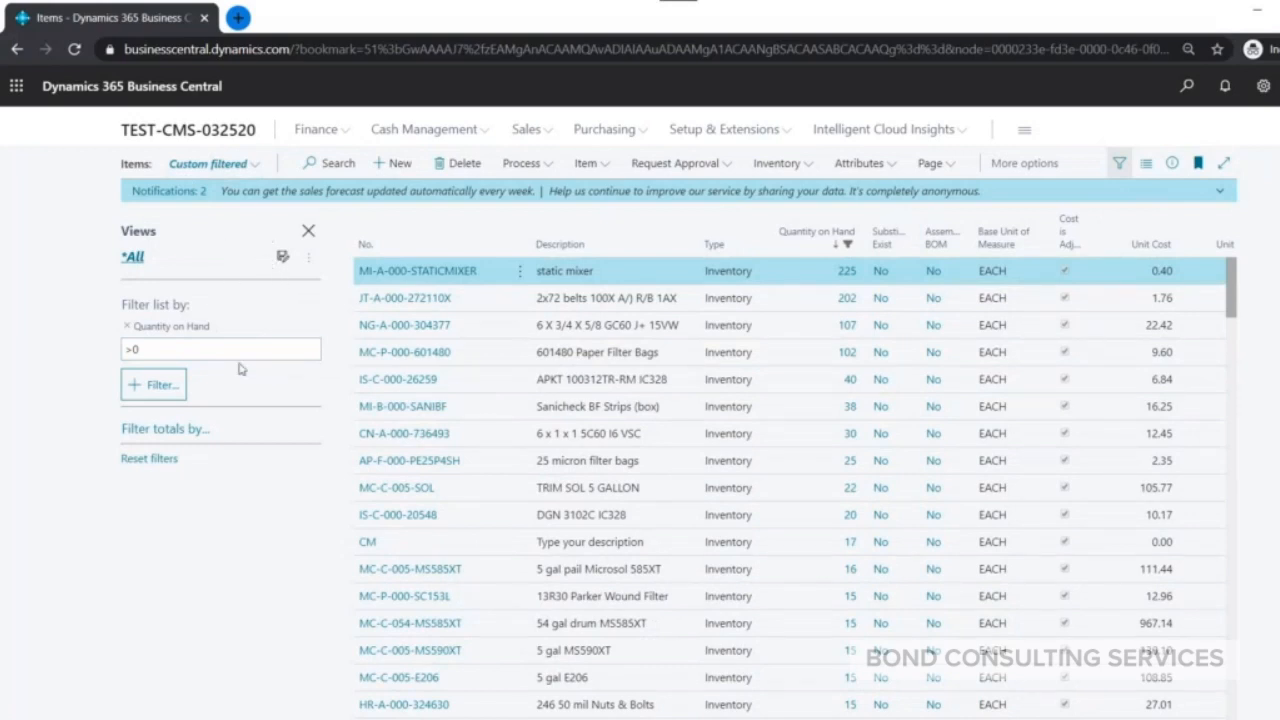
Remove the Quantity on Hand filter from the items list and close the filter pane.
{"action": "left_click", "coordinate": [127, 330]}
{"action": "left_click", "coordinate": [308, 231]}
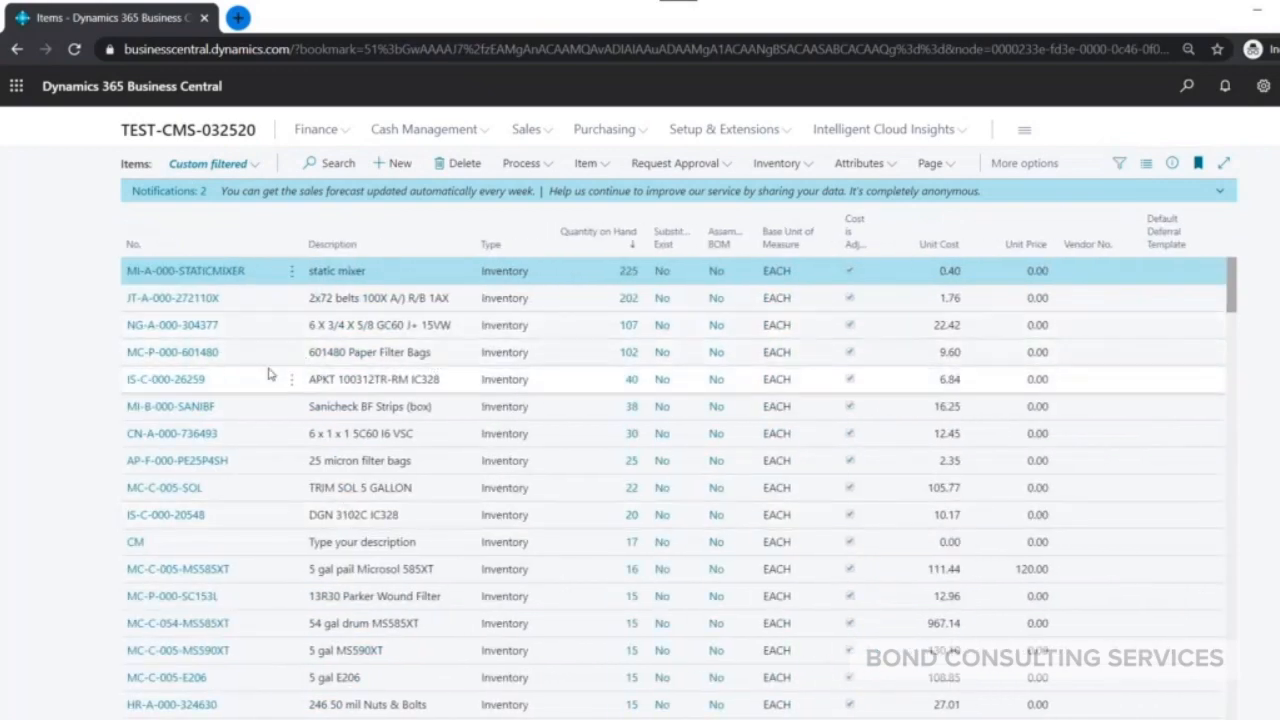
Open the item card for MC-C-005-MS585XT and dismiss its notification about image-based attributes.
{"action": "left_click", "coordinate": [320, 163]}
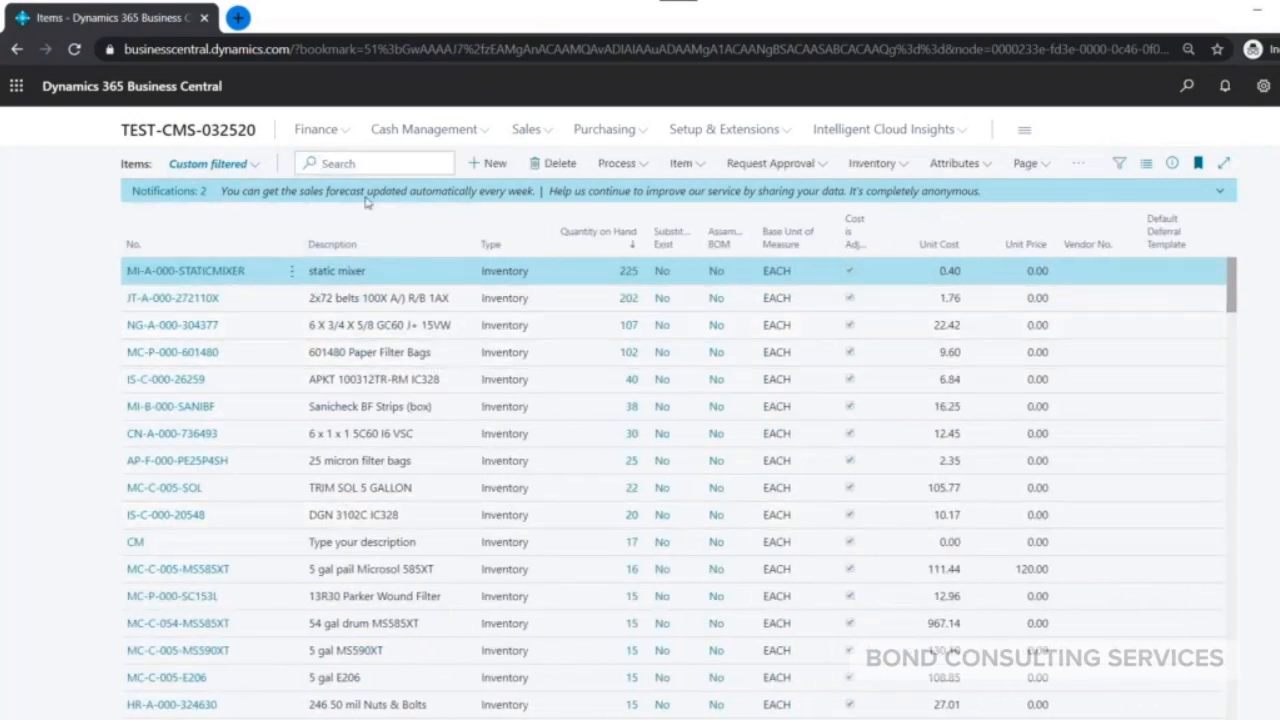
{"action": "left_click", "coordinate": [187, 578]}
{"action": "left_click", "coordinate": [185, 568]}
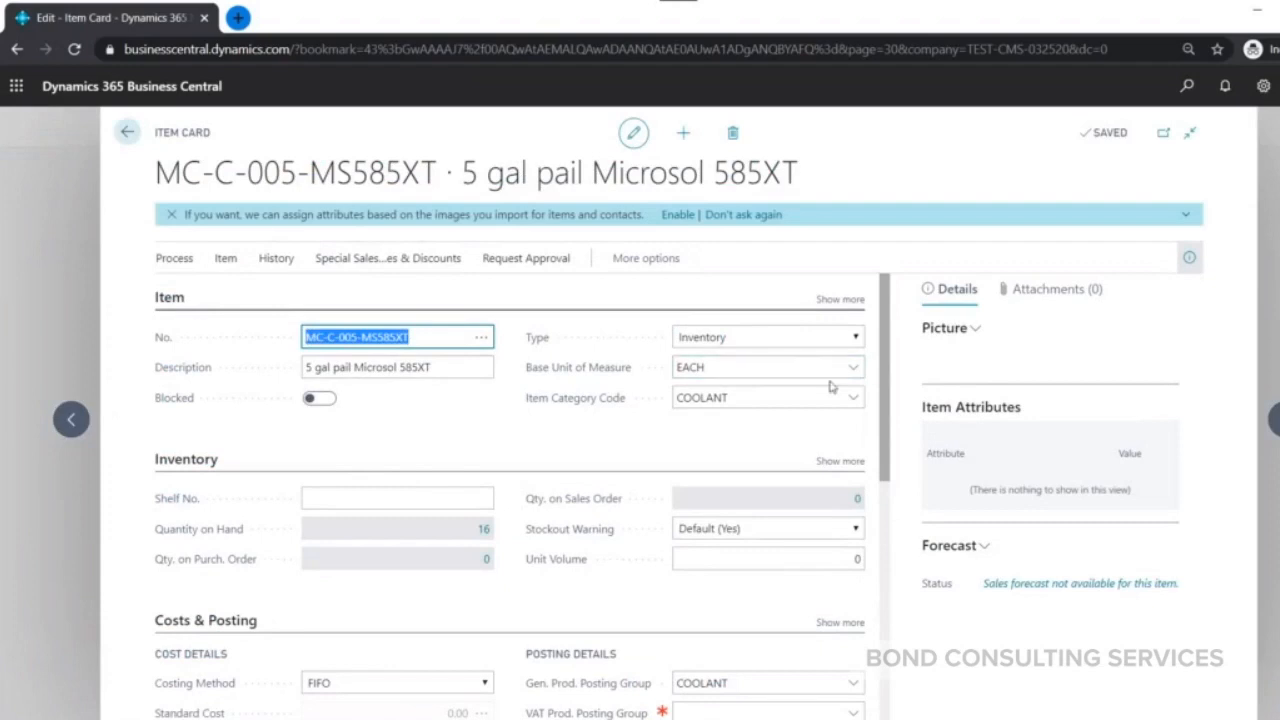
{"action": "left_click", "coordinate": [169, 215]}
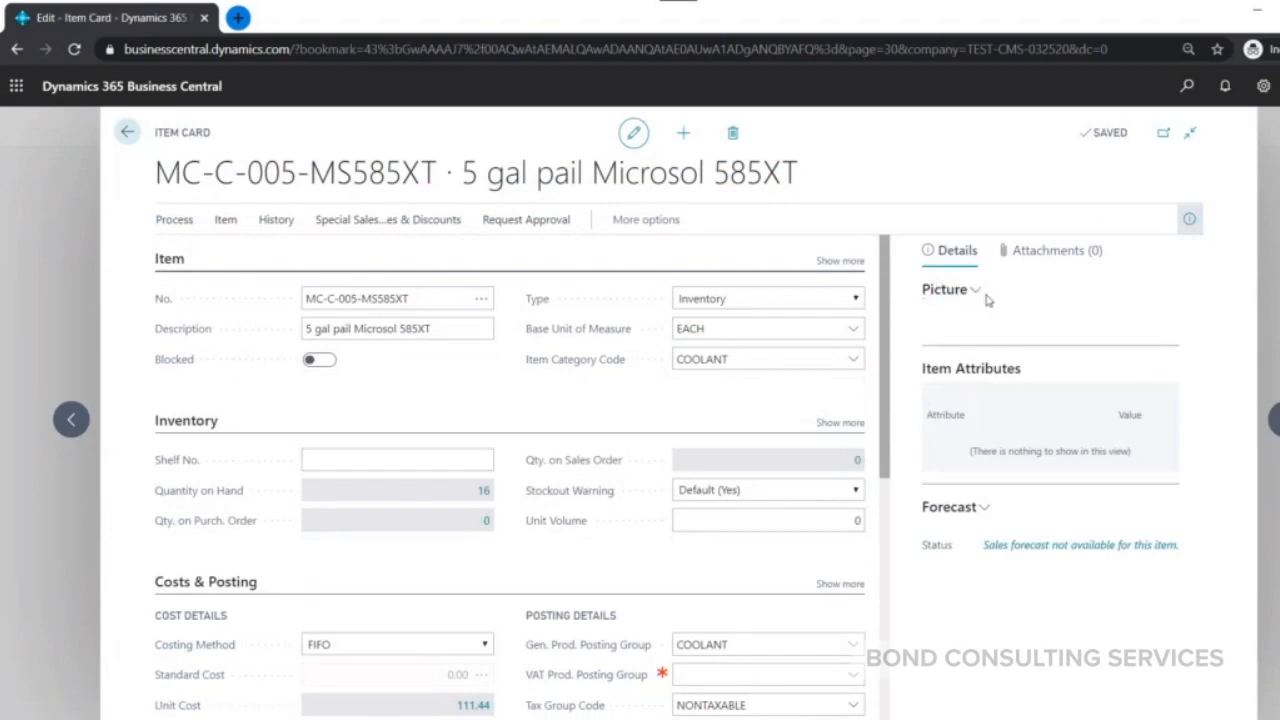
Check the item's attachments, links and notes, and hide the side pane of the item card.
{"action": "left_click", "coordinate": [1058, 251]}
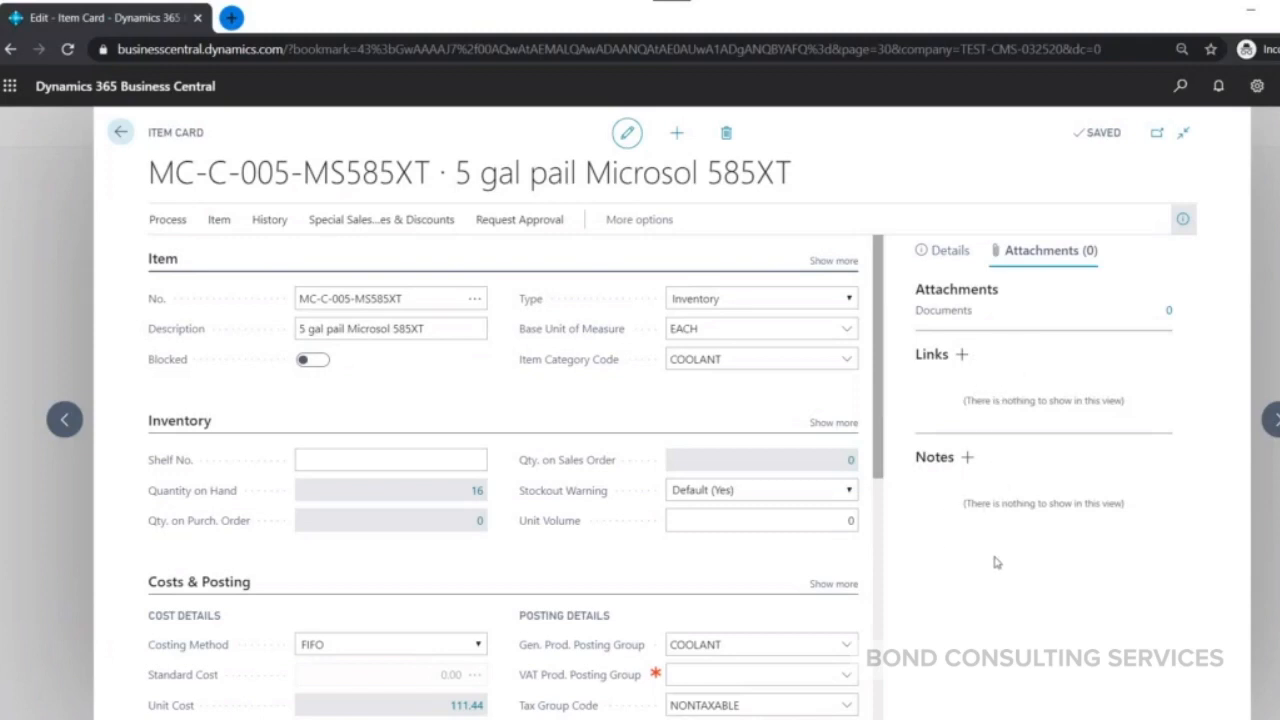
{"action": "left_click", "coordinate": [1184, 221]}
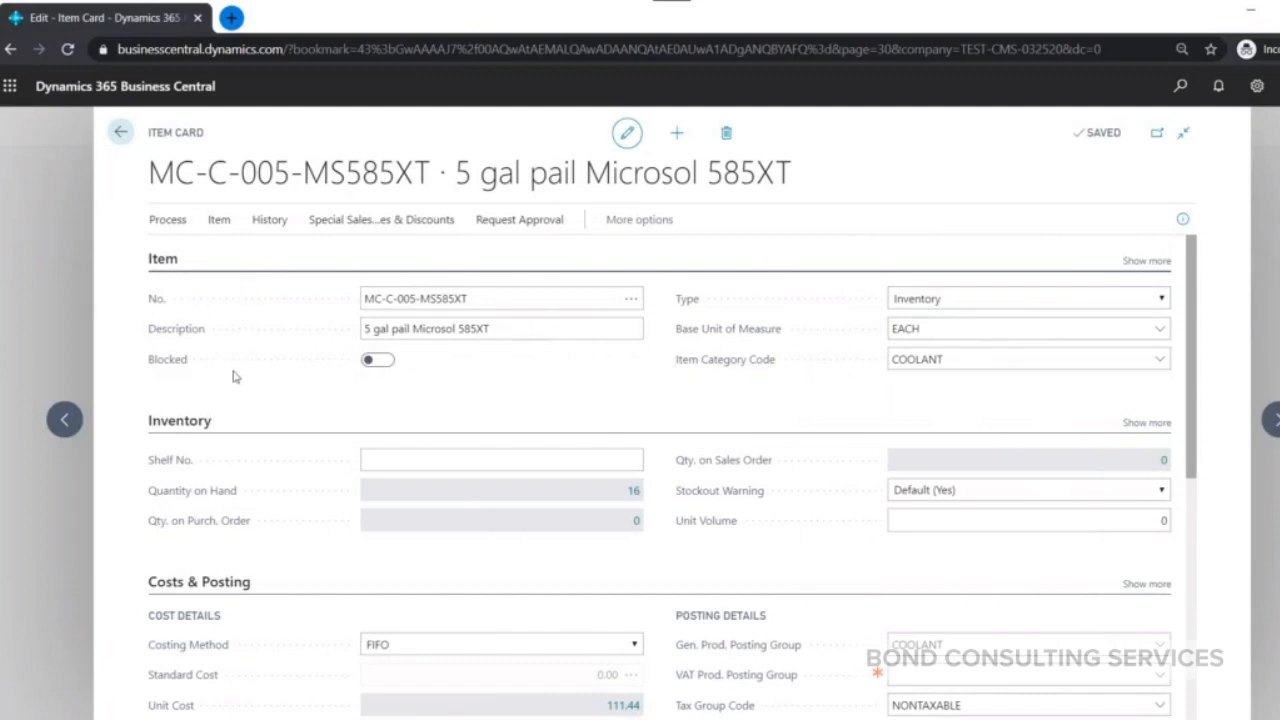
Examine the Item section's number and description, the available Type options and the additional fields.
{"action": "left_click", "coordinate": [632, 334]}
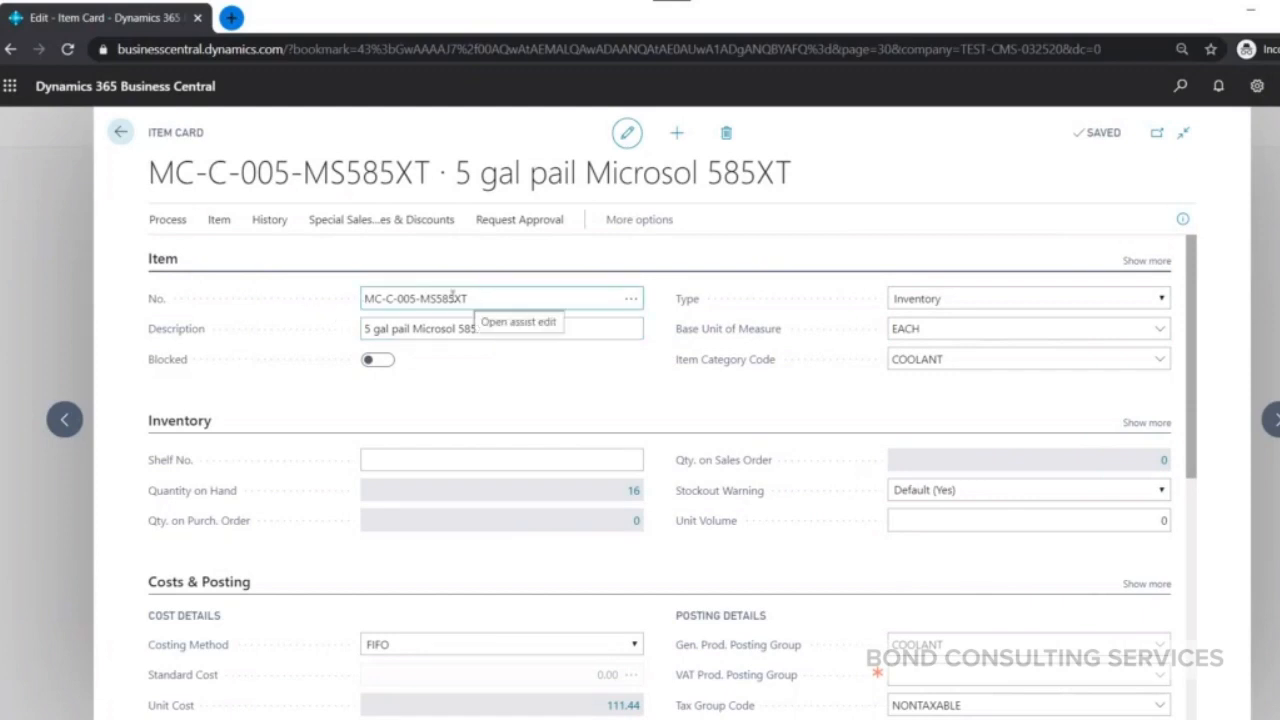
{"action": "left_click", "coordinate": [485, 327]}
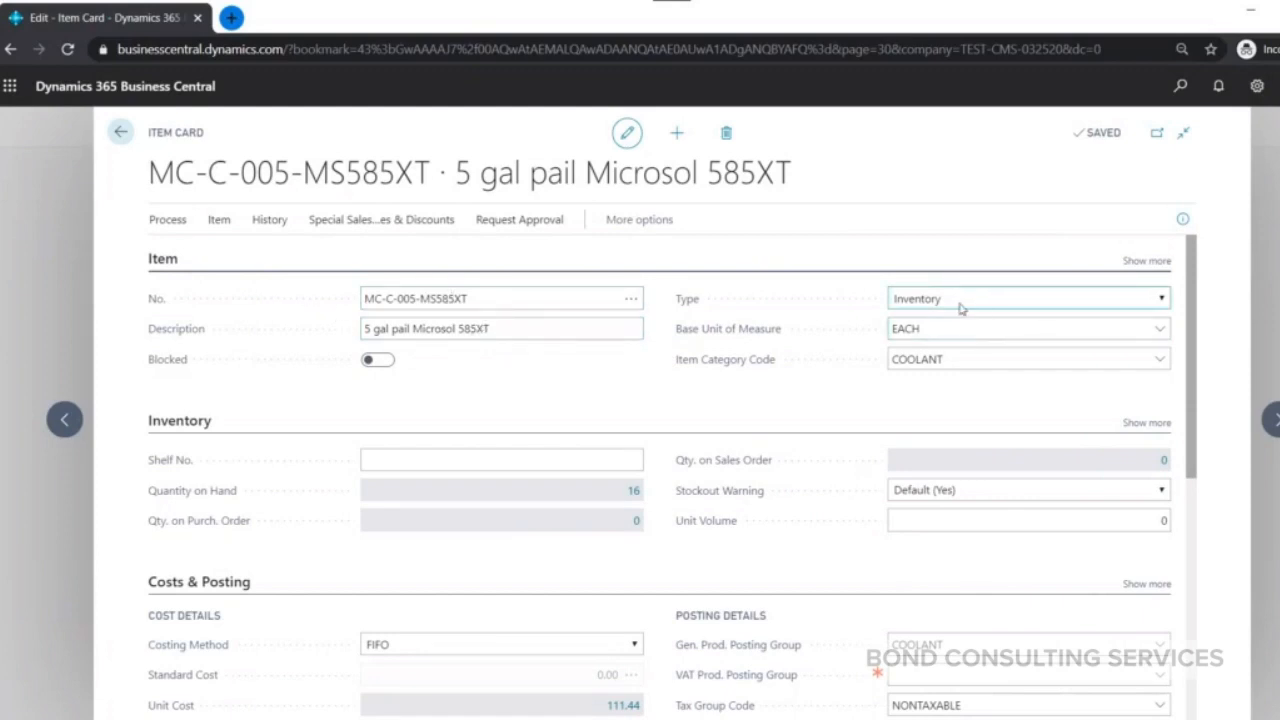
{"action": "left_click", "coordinate": [1065, 298]}
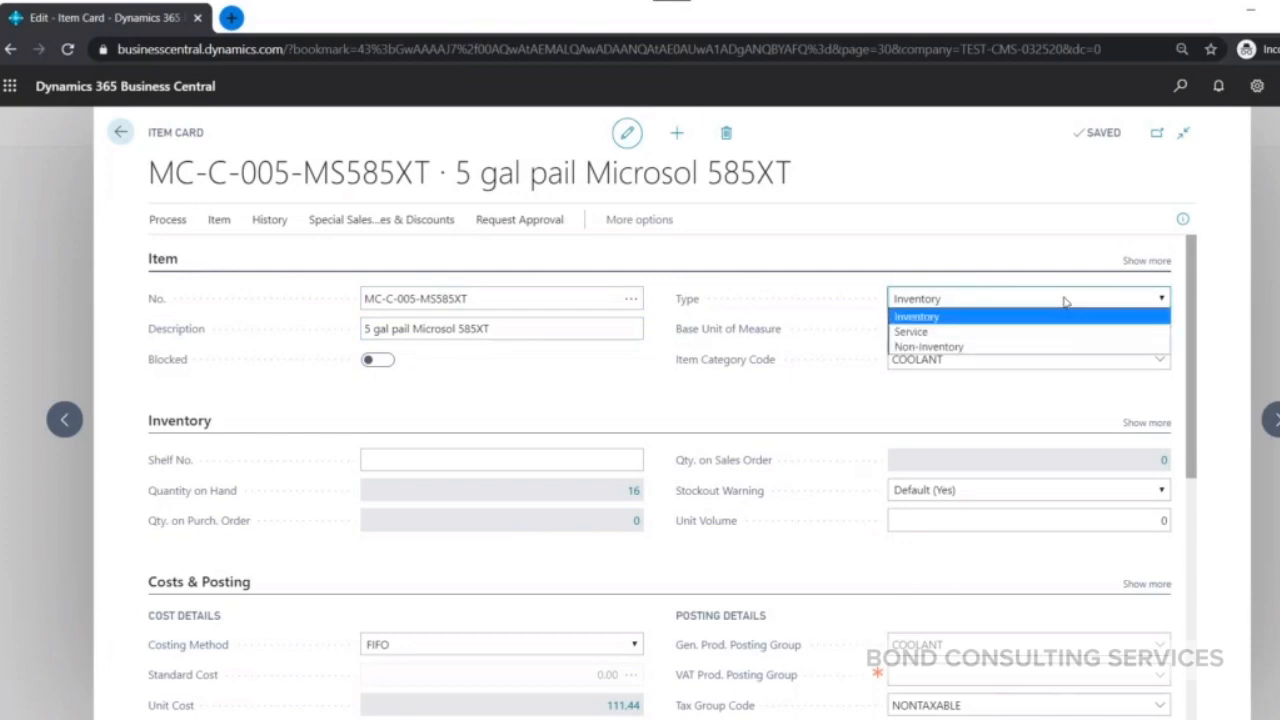
{"action": "left_click", "coordinate": [1072, 186]}
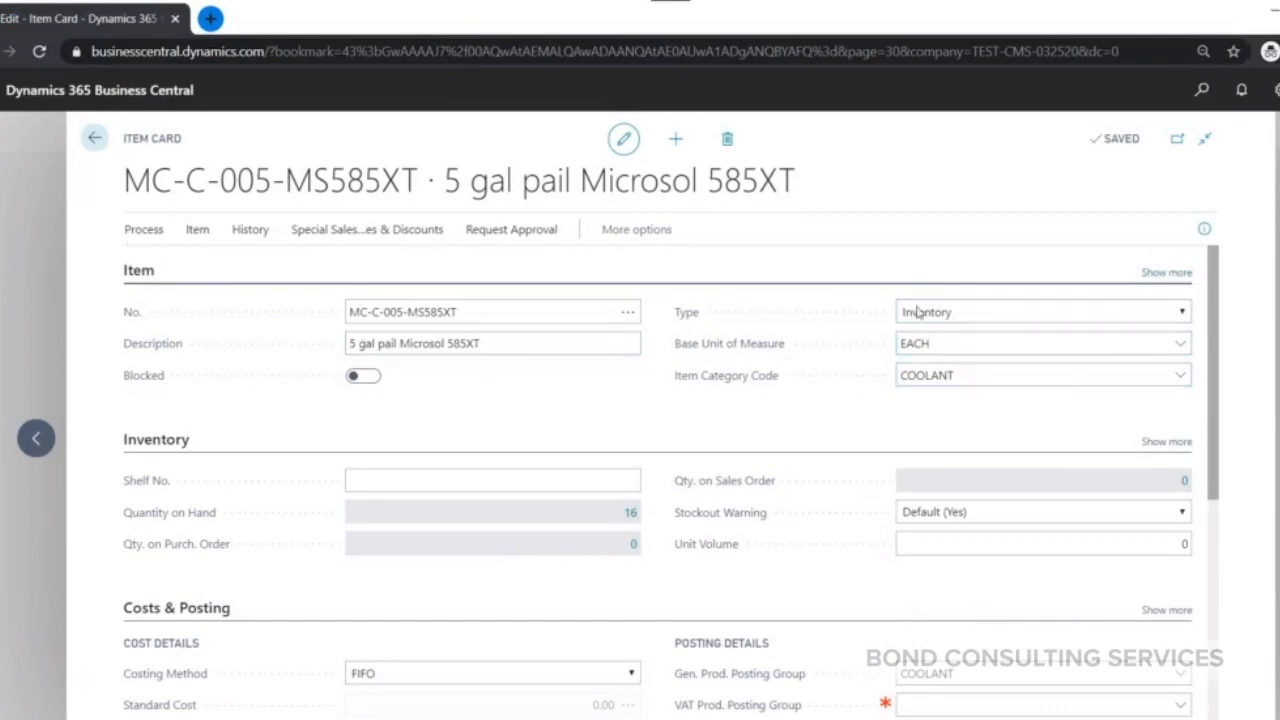
{"action": "left_click", "coordinate": [1166, 273]}
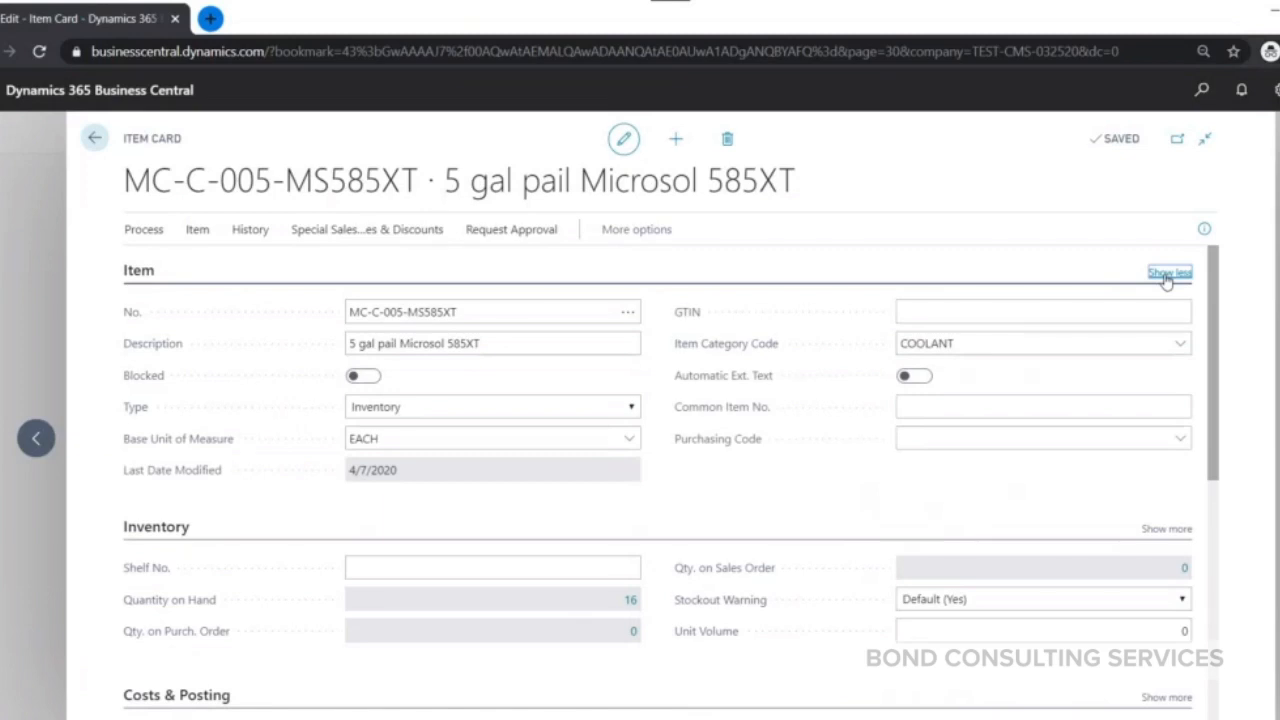
{"action": "left_click", "coordinate": [1167, 274]}
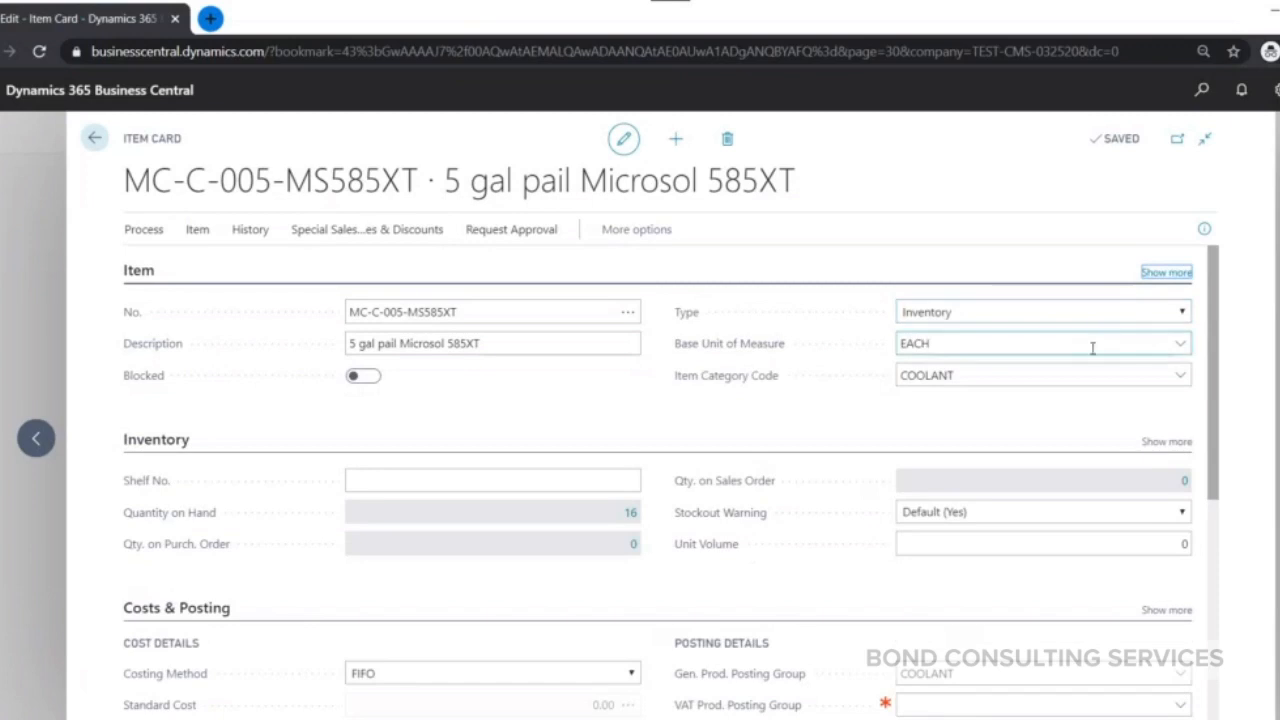
Expand the Inventory section of the item card to show its additional fields.
{"action": "scroll", "coordinate": [1088, 346], "scroll_direction": "down", "scroll_amount": 2}
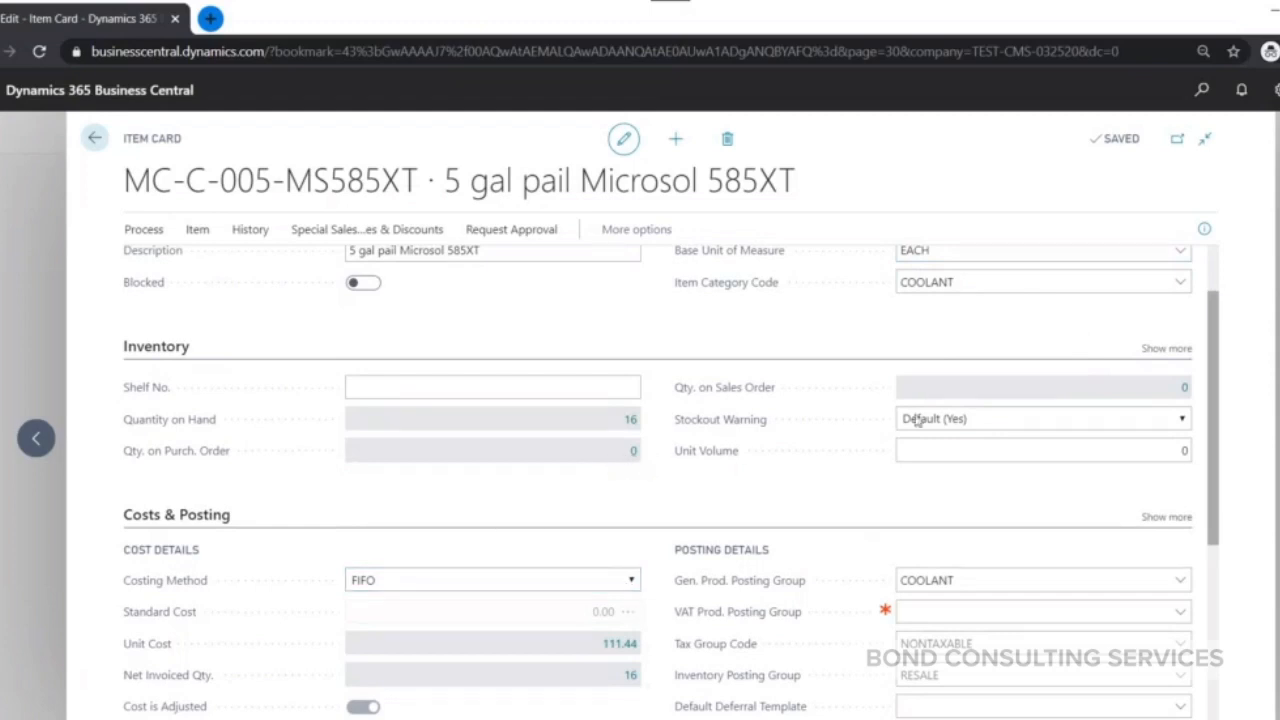
{"action": "left_click", "coordinate": [1183, 449]}
{"action": "left_click", "coordinate": [1166, 348]}
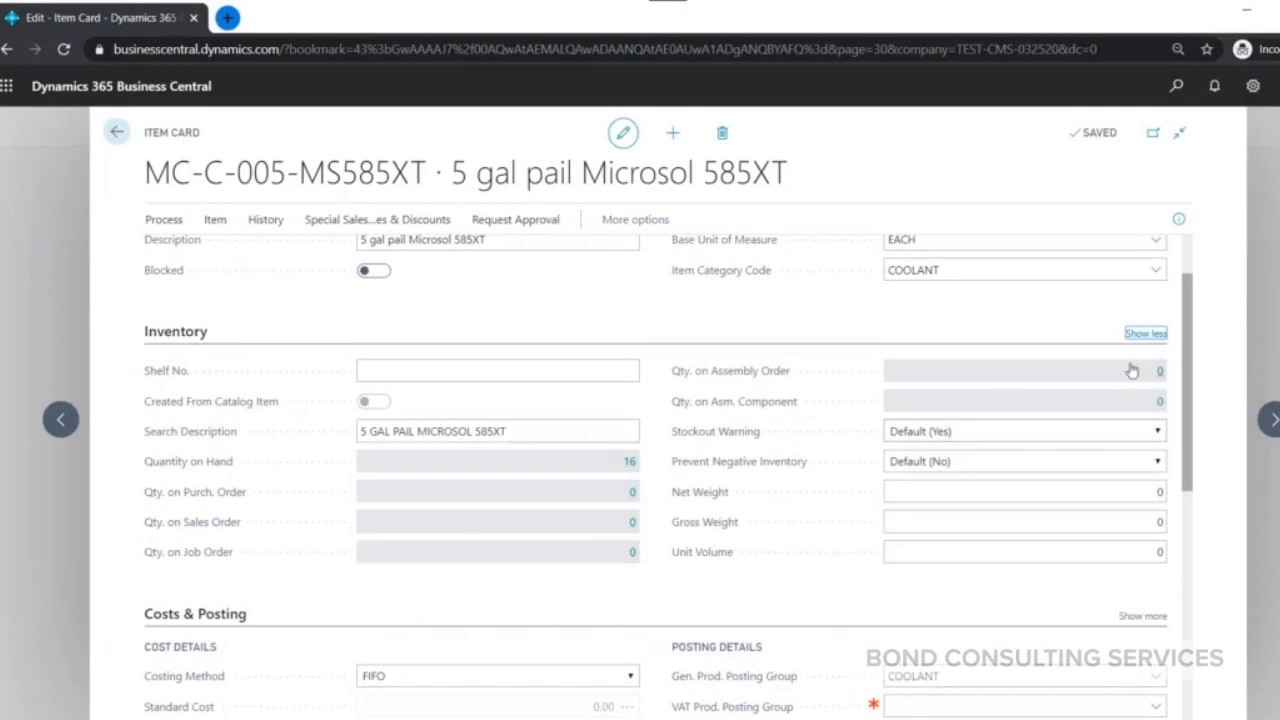
Open the ledger entries behind the item's Quantity on Hand and enlarge their page.
{"action": "left_click", "coordinate": [630, 463]}
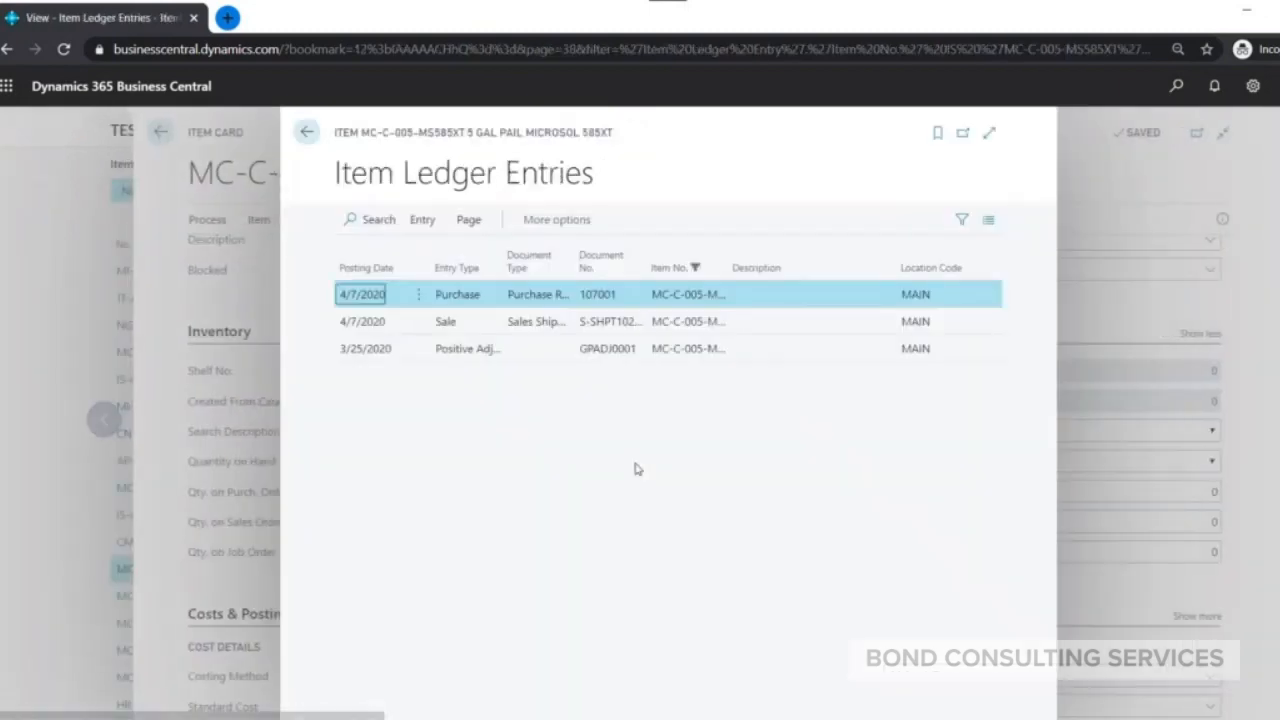
{"action": "left_click", "coordinate": [989, 132]}
Examine the document numbers and remaining quantities of the purchase, sale and positive adjustment ledger entries.
{"action": "left_click", "coordinate": [447, 348]}
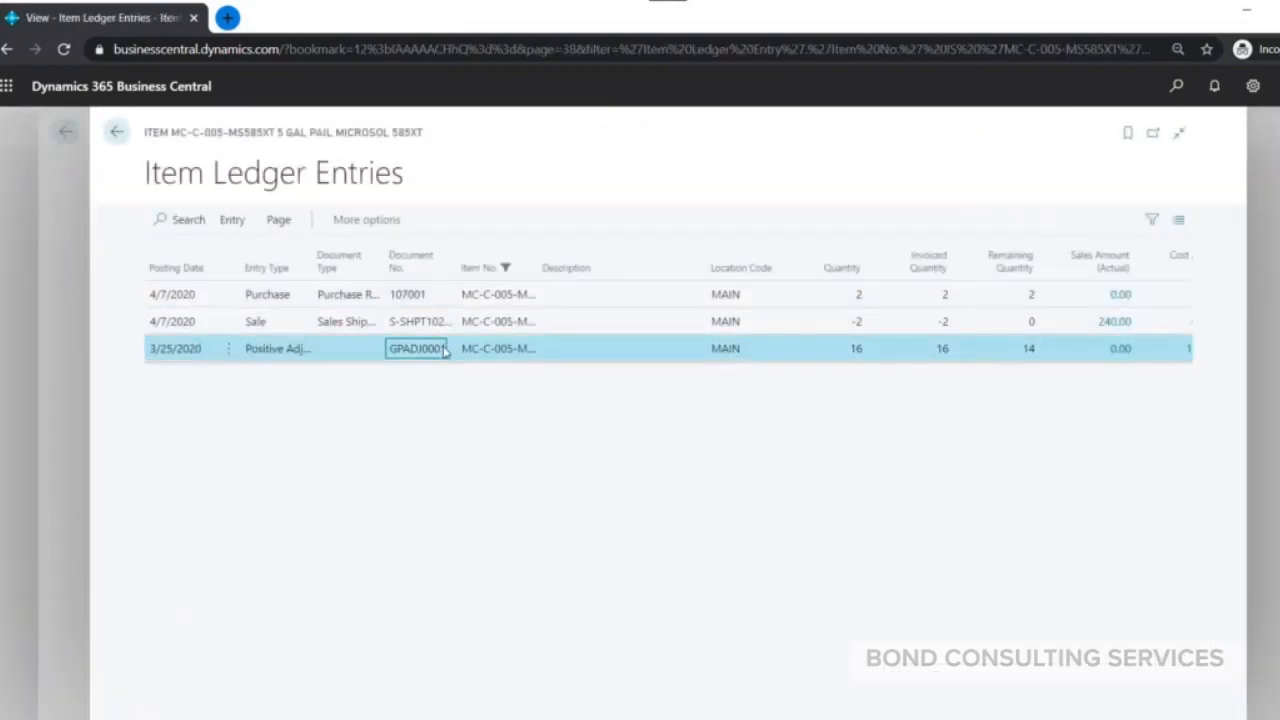
{"action": "left_click", "coordinate": [467, 322]}
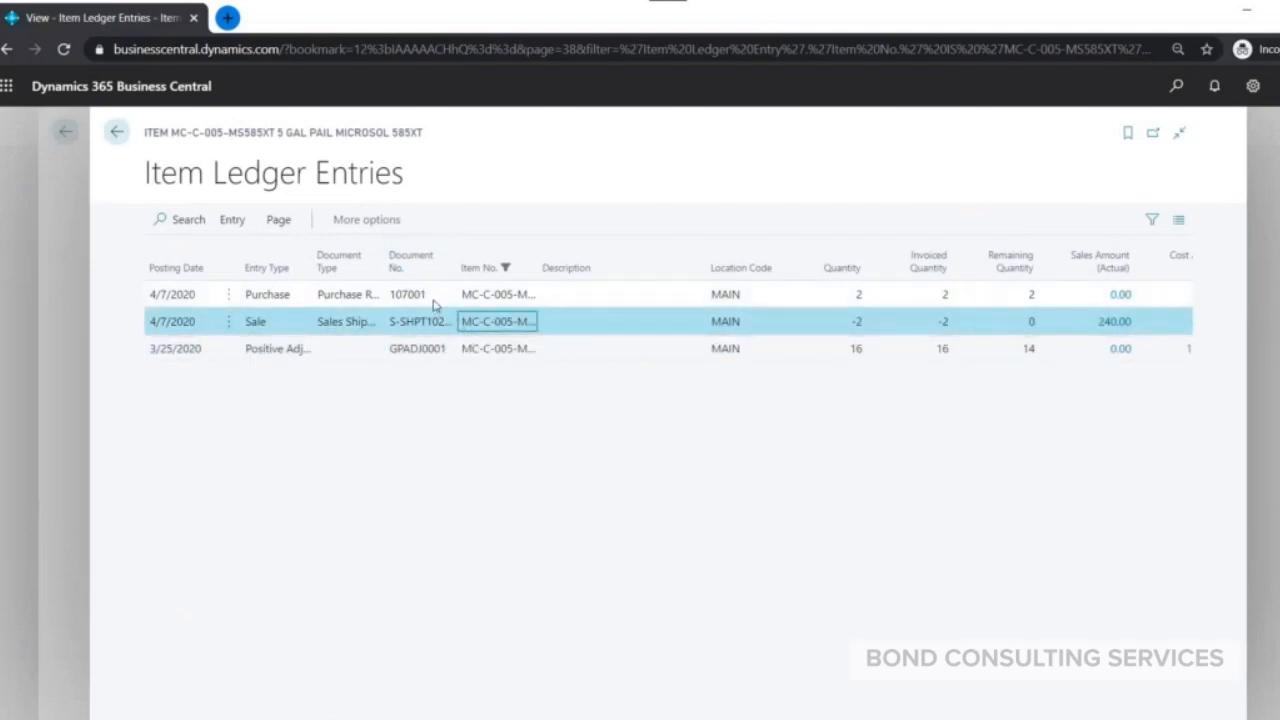
{"action": "left_click", "coordinate": [433, 297]}
{"action": "left_click", "coordinate": [418, 320]}
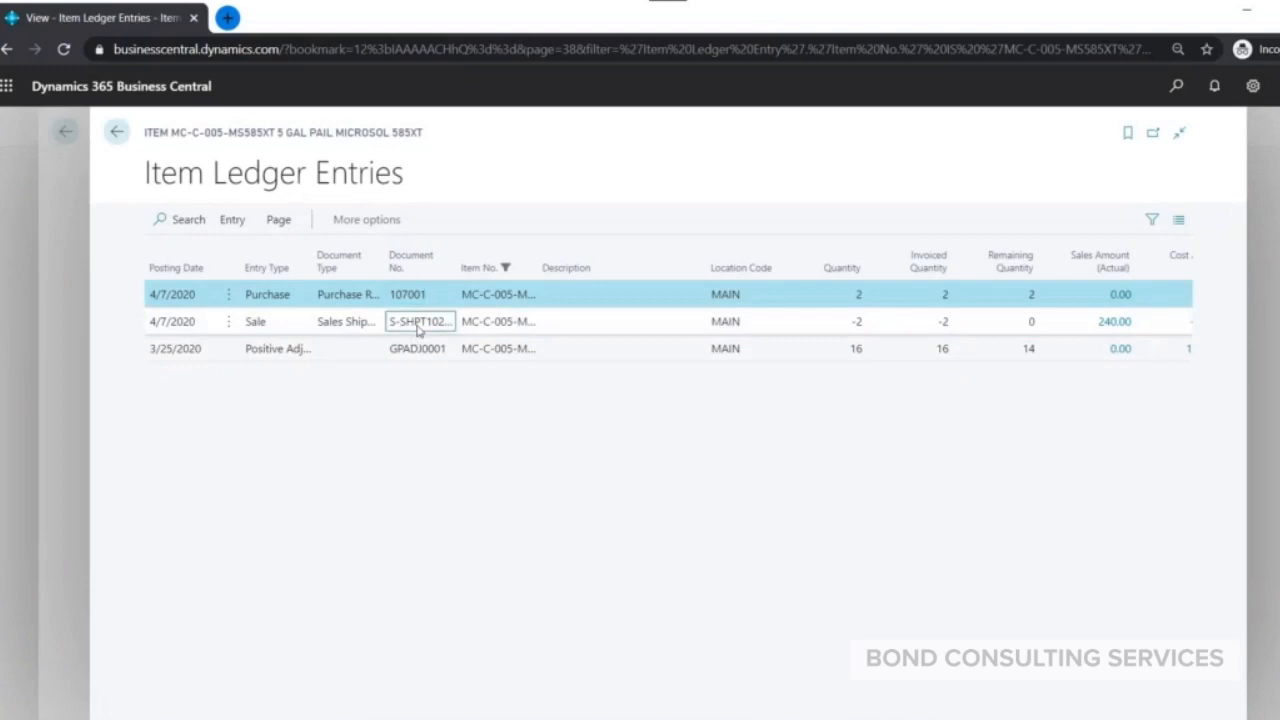
{"action": "left_click", "coordinate": [420, 298]}
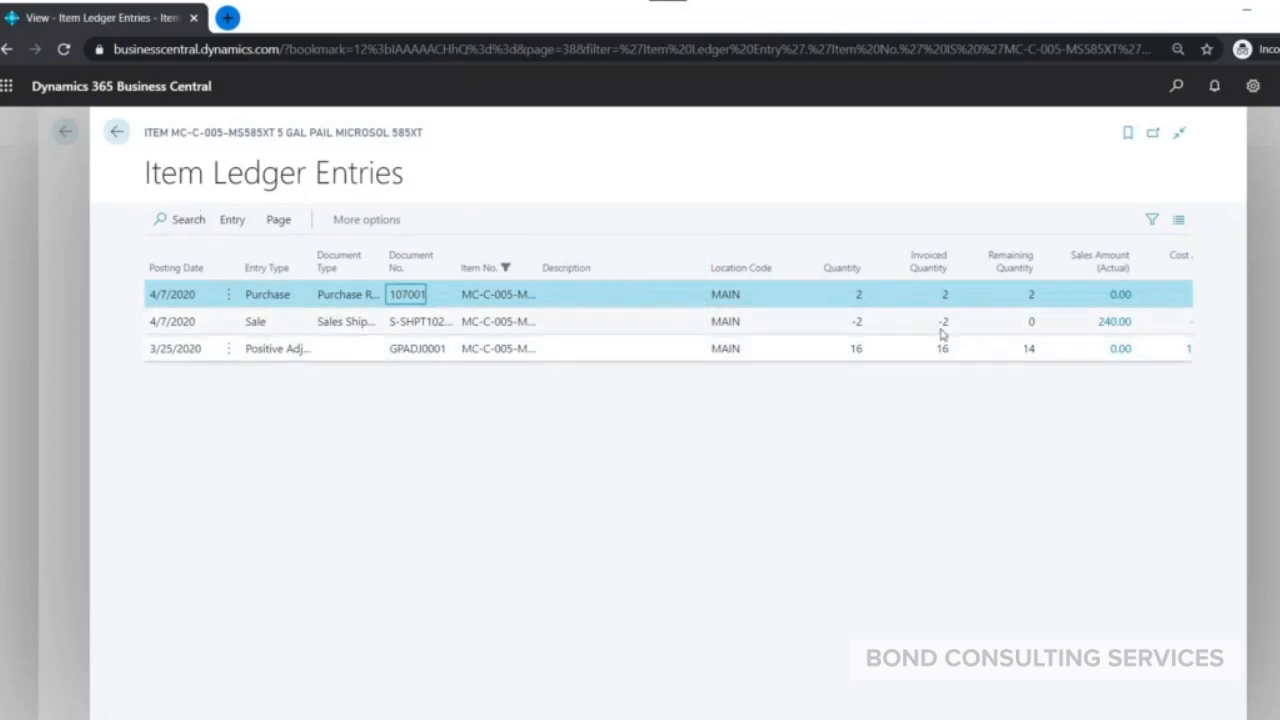
{"action": "left_click", "coordinate": [1030, 348]}
{"action": "left_click", "coordinate": [1036, 320]}
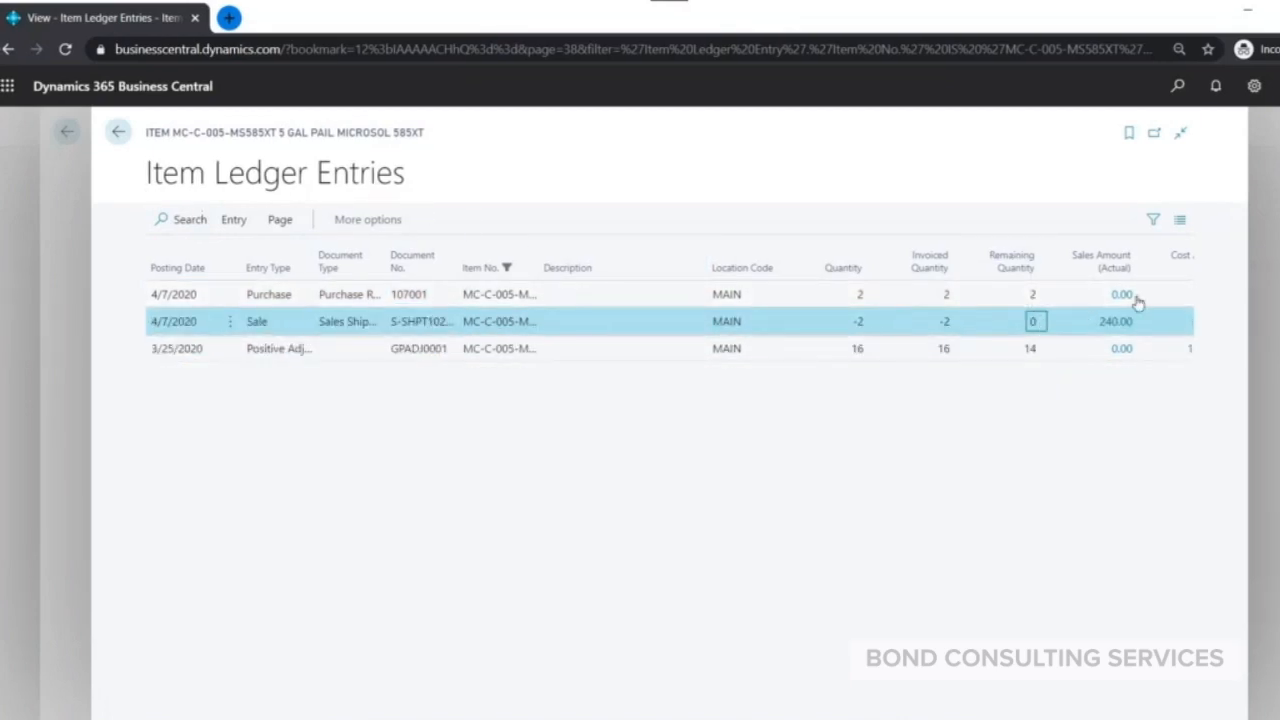
Check the purchase entry's remaining quantity and return to the item card.
{"action": "left_click", "coordinate": [1040, 296]}
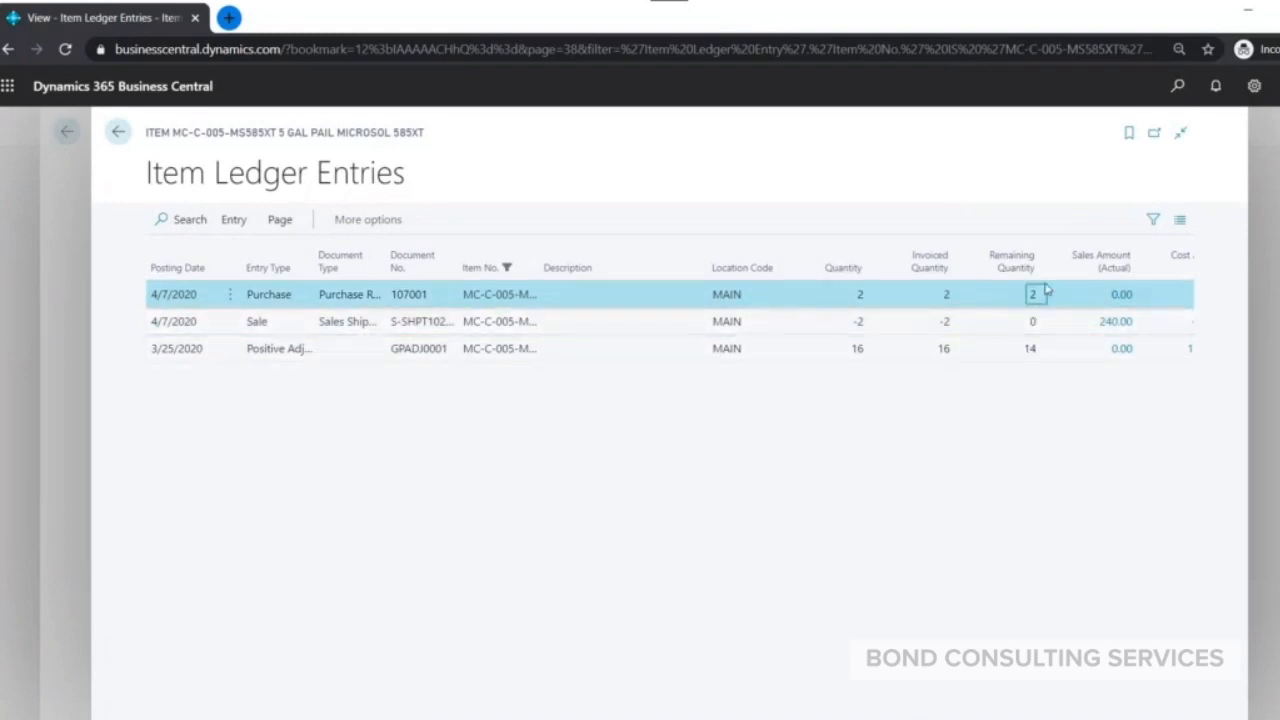
{"action": "left_click", "coordinate": [119, 135]}
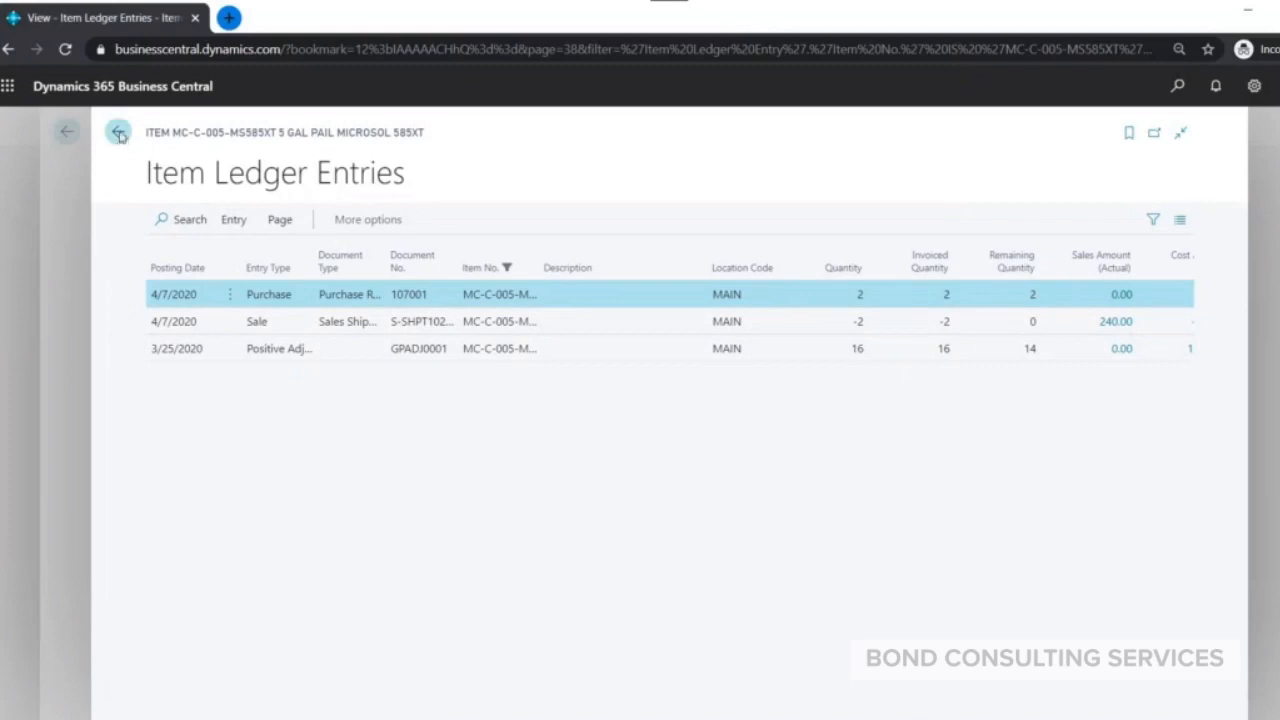
Examine the available Costing Method options in the Costs & Posting section, keeping FIFO.
{"action": "scroll", "coordinate": [474, 351], "scroll_direction": "down", "scroll_amount": 4}
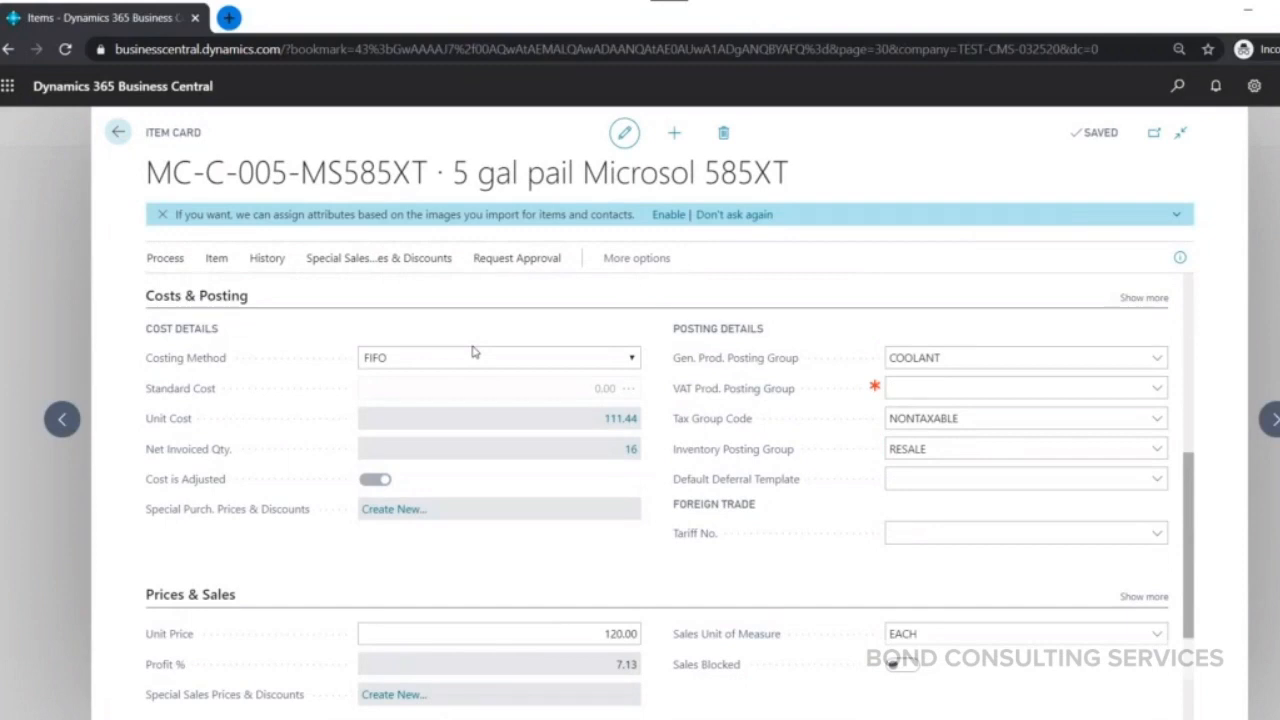
{"action": "left_click", "coordinate": [541, 356]}
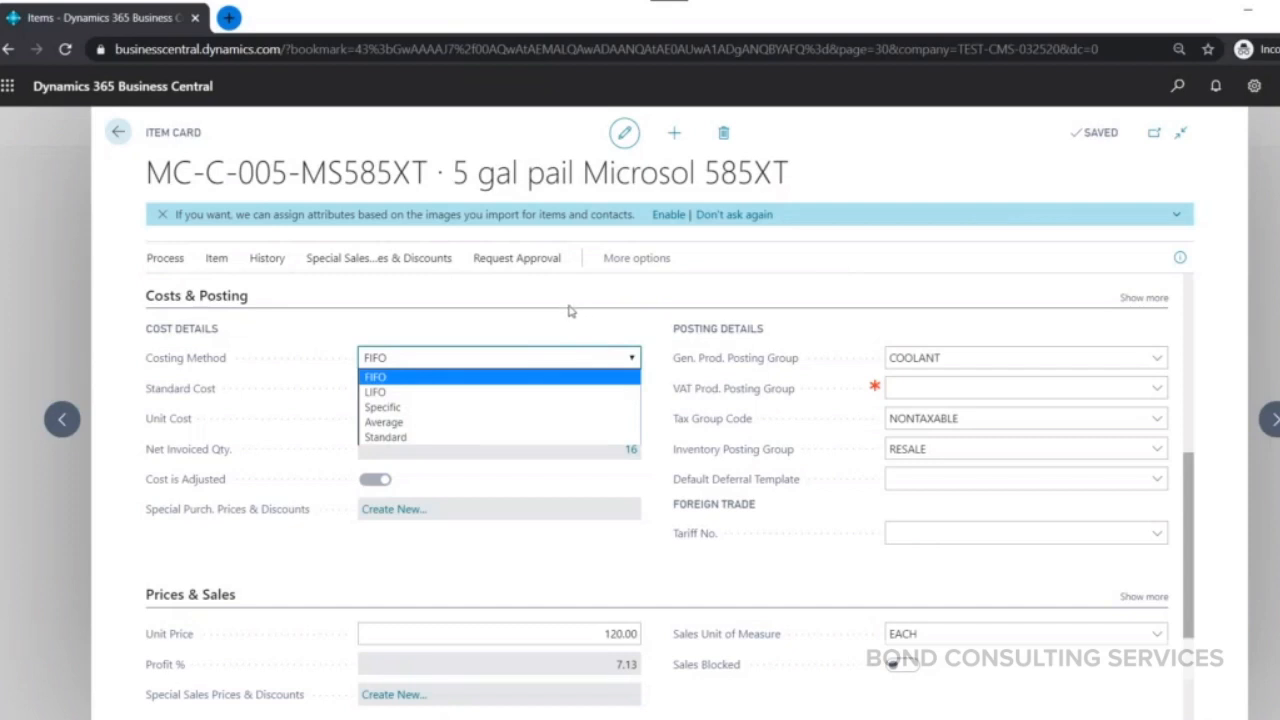
{"action": "left_click", "coordinate": [562, 316]}
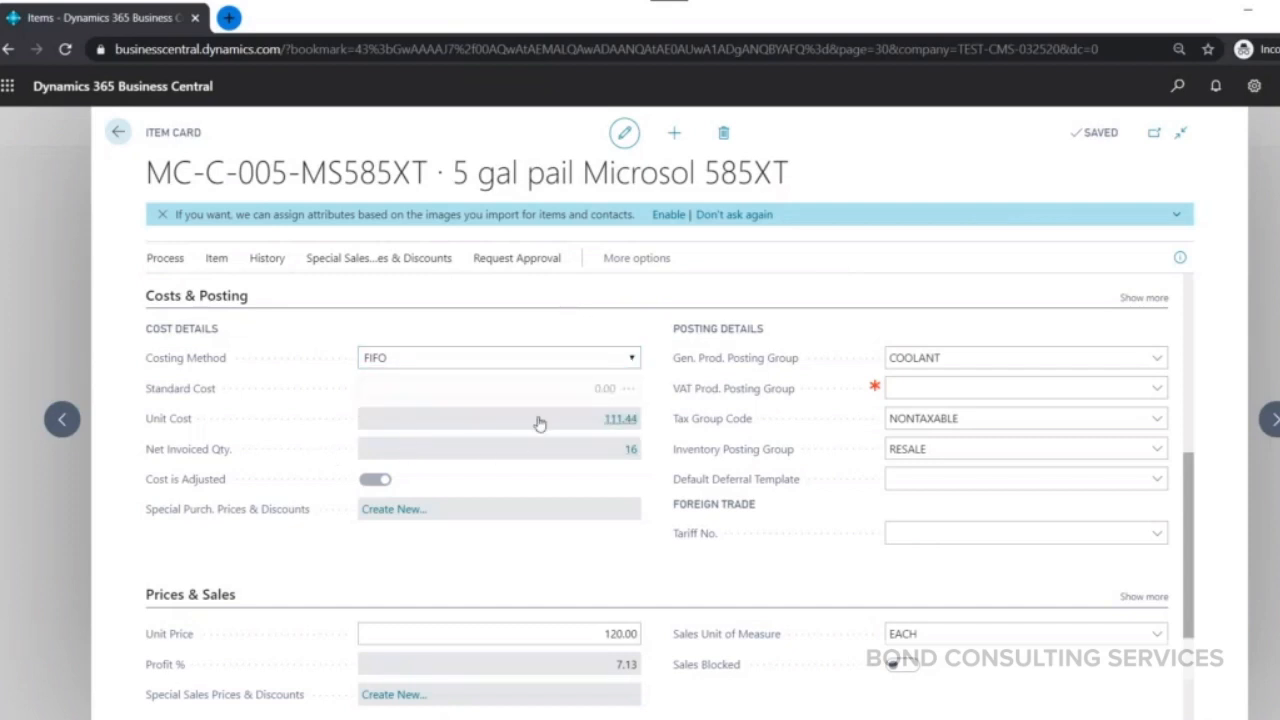
View the average cost calculation overview behind the item's Unit Cost and close it.
{"action": "left_click", "coordinate": [624, 420]}
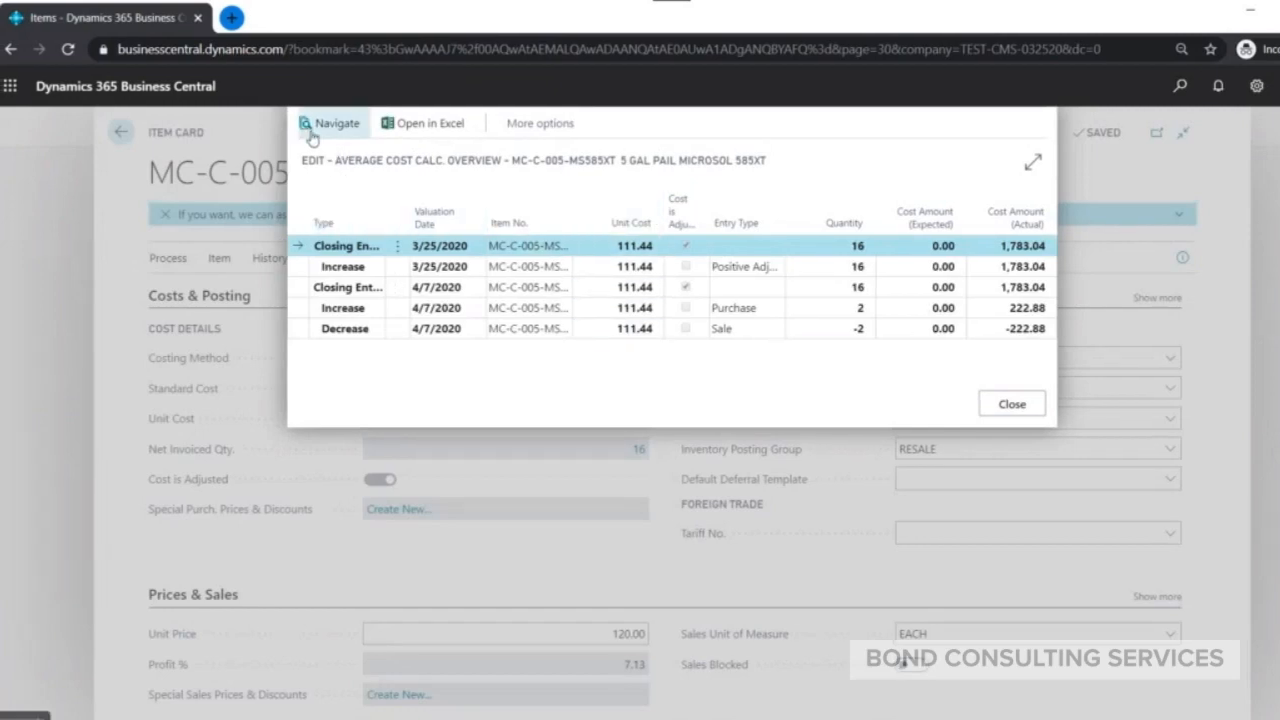
{"action": "left_click", "coordinate": [1013, 405]}
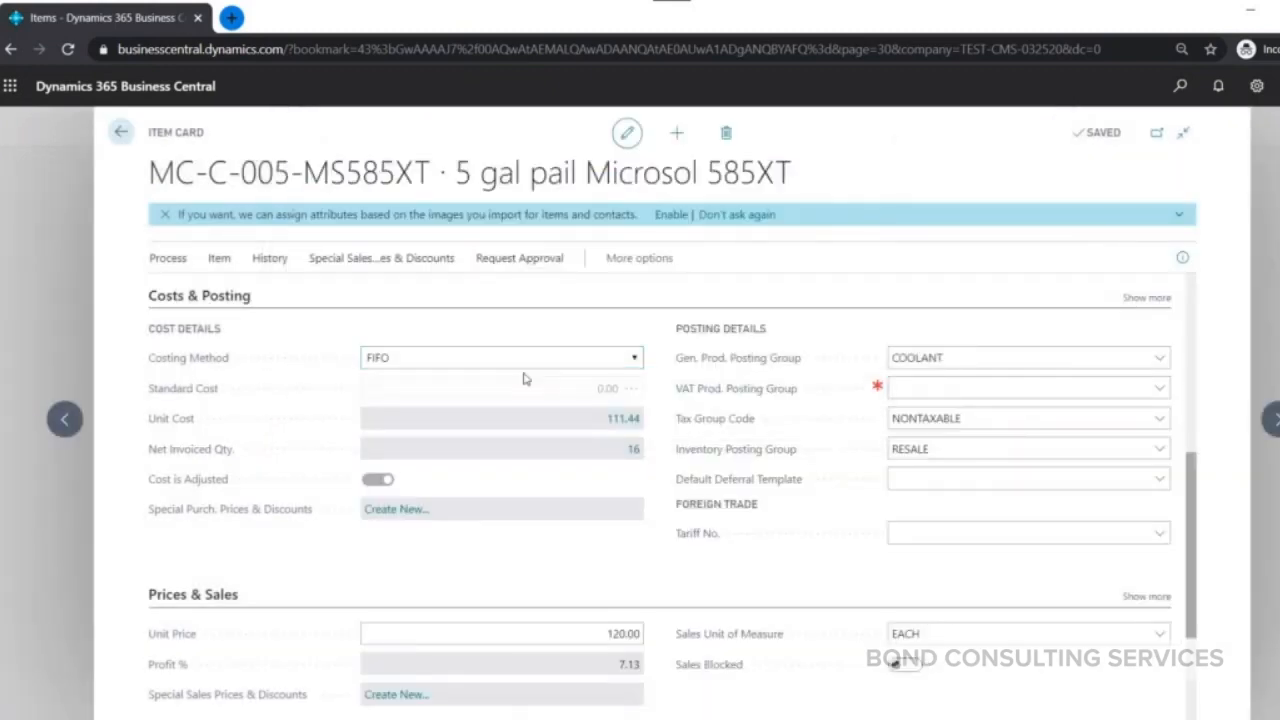
Open the General Posting Setup for the COOLANT product posting group from the full list of general product posting groups.
{"action": "scroll", "coordinate": [523, 378], "scroll_direction": "down", "scroll_amount": 1}
{"action": "scroll", "coordinate": [500, 408], "scroll_direction": "up", "scroll_amount": 2}
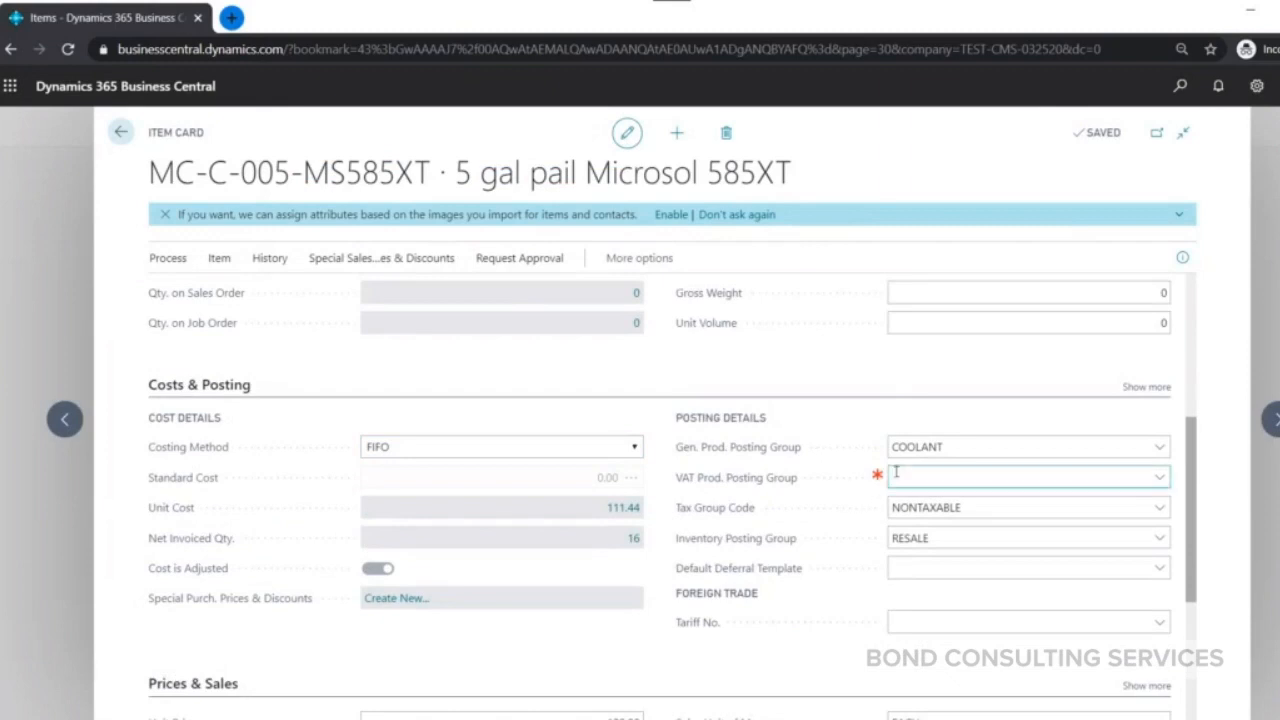
{"action": "left_click", "coordinate": [890, 478]}
{"action": "scroll", "coordinate": [902, 467], "scroll_direction": "down", "scroll_amount": 1}
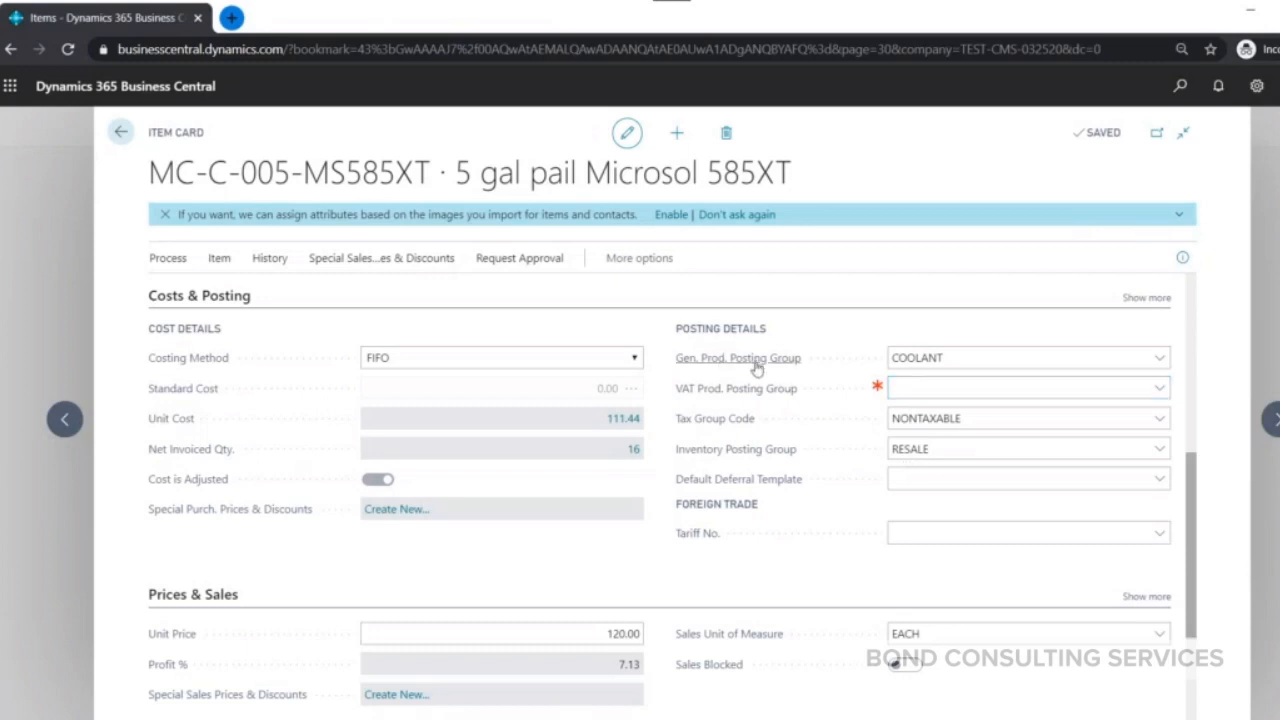
{"action": "left_click", "coordinate": [1110, 360]}
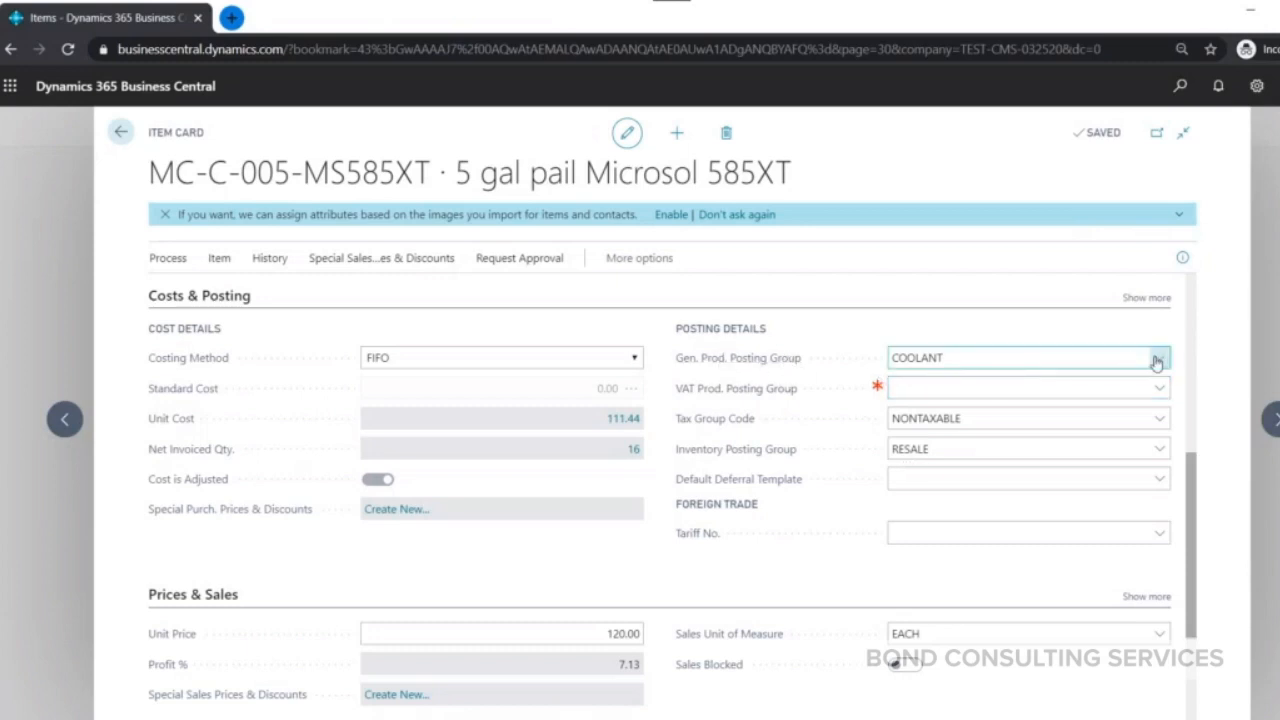
{"action": "left_click", "coordinate": [1157, 362]}
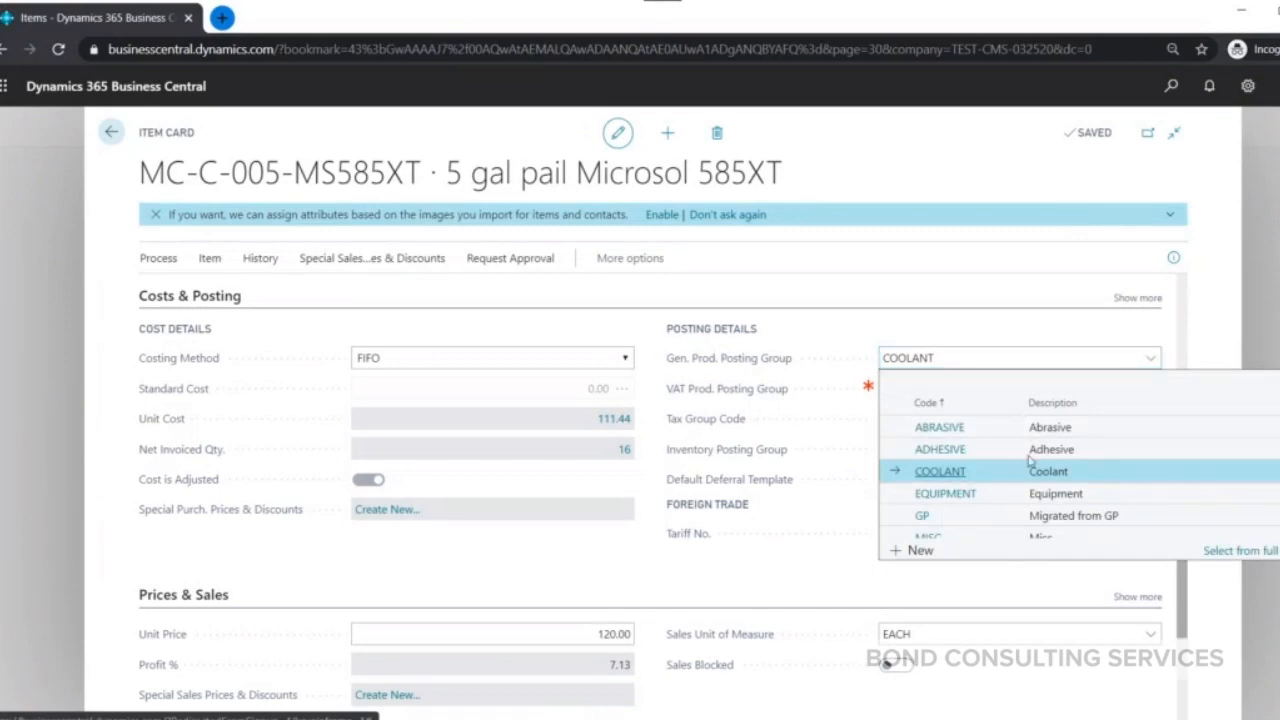
{"action": "left_click", "coordinate": [1245, 551]}
{"action": "left_click", "coordinate": [597, 123]}
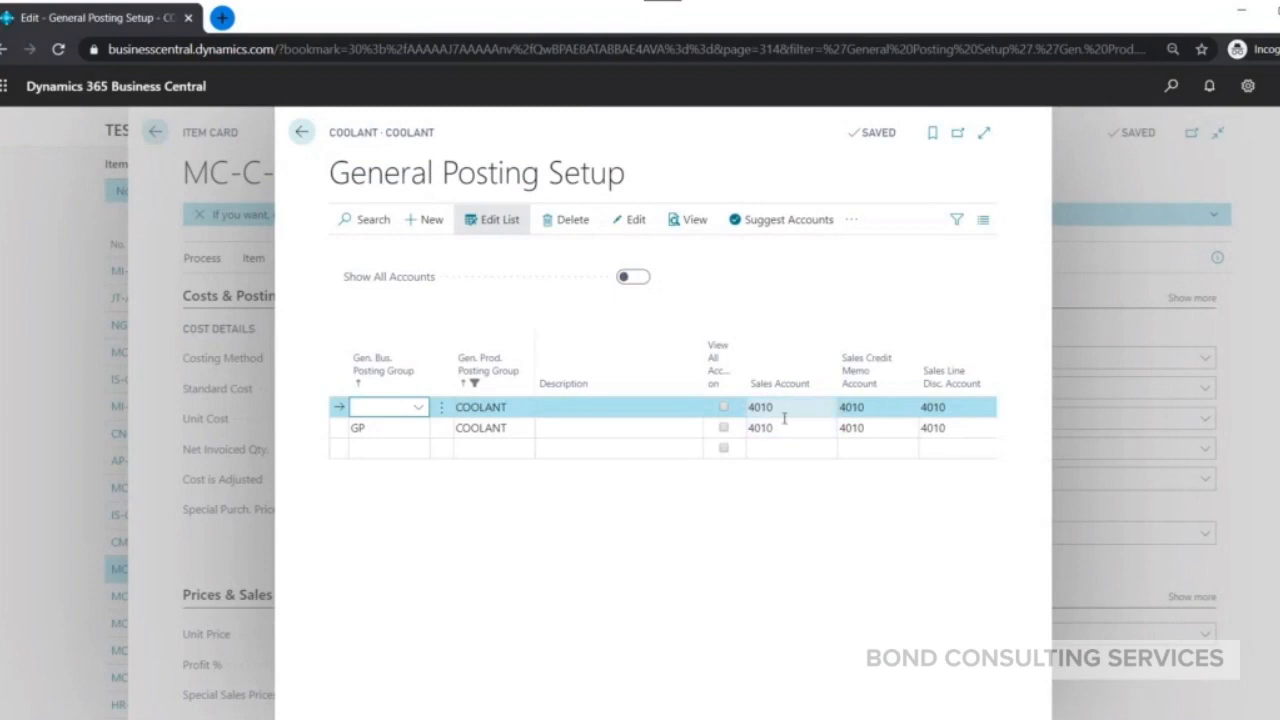
Examine the COOLANT setup's sales, COGS and inventory adjustment accounts and return to the item card without changing the posting group.
{"action": "scroll", "coordinate": [752, 707], "scroll_direction": "right", "scroll_amount": 10}
{"action": "scroll", "coordinate": [752, 707], "scroll_direction": "right", "scroll_amount": 10}
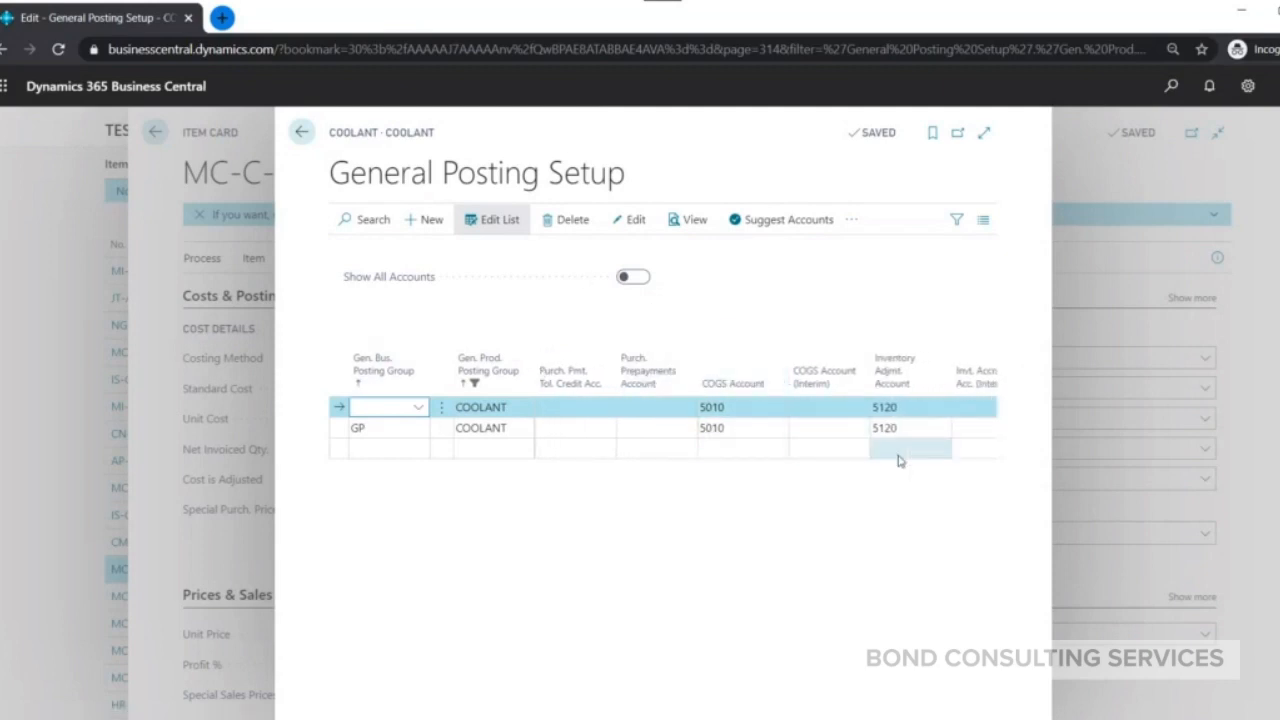
{"action": "left_click", "coordinate": [305, 135]}
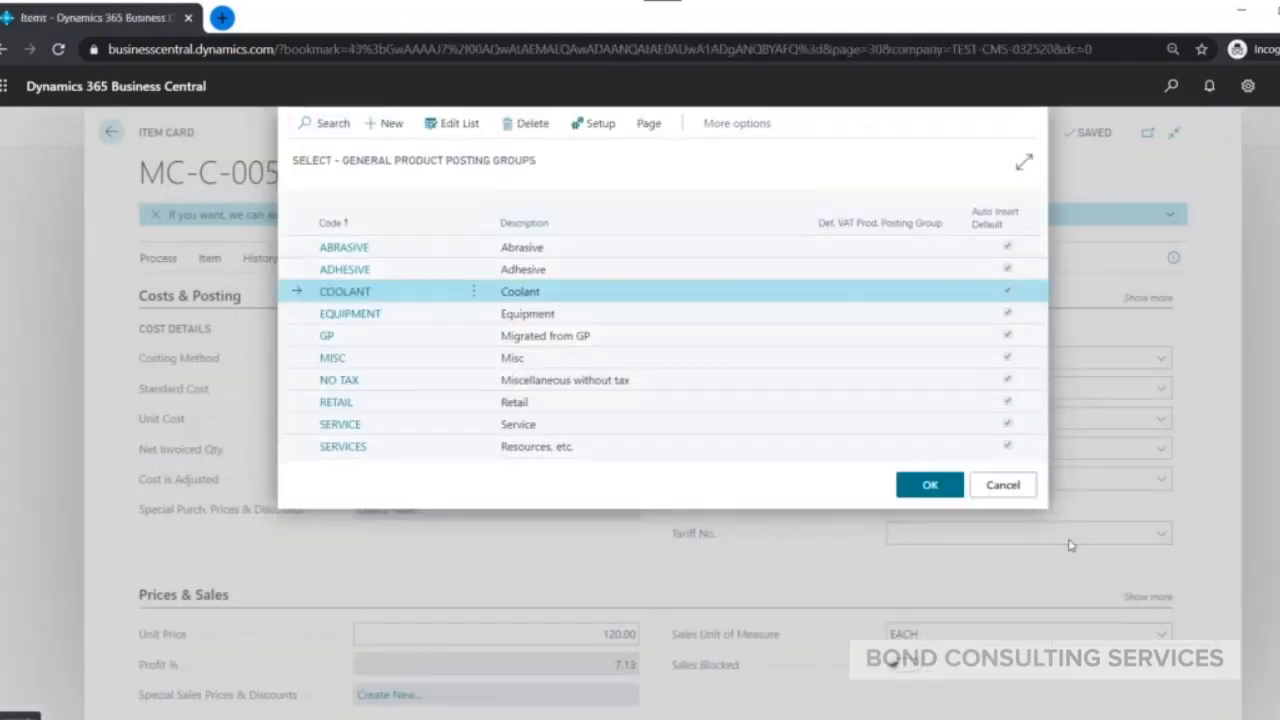
{"action": "left_click", "coordinate": [1004, 487]}
Open the creation of a new special sales price from the item's Prices & Sales section.
{"action": "scroll", "coordinate": [989, 366], "scroll_direction": "down", "scroll_amount": 2}
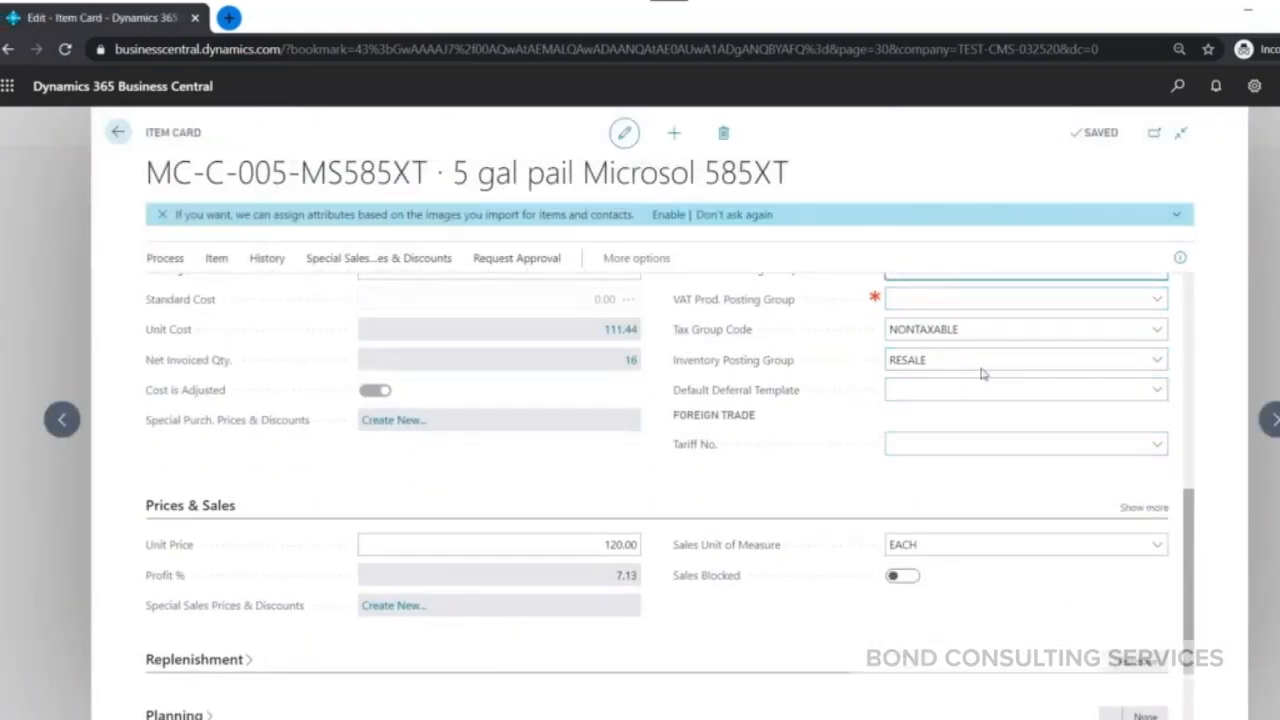
{"action": "scroll", "coordinate": [864, 350], "scroll_direction": "down", "scroll_amount": 2}
{"action": "scroll", "coordinate": [864, 350], "scroll_direction": "up", "scroll_amount": 2}
{"action": "scroll", "coordinate": [591, 408], "scroll_direction": "down", "scroll_amount": 2}
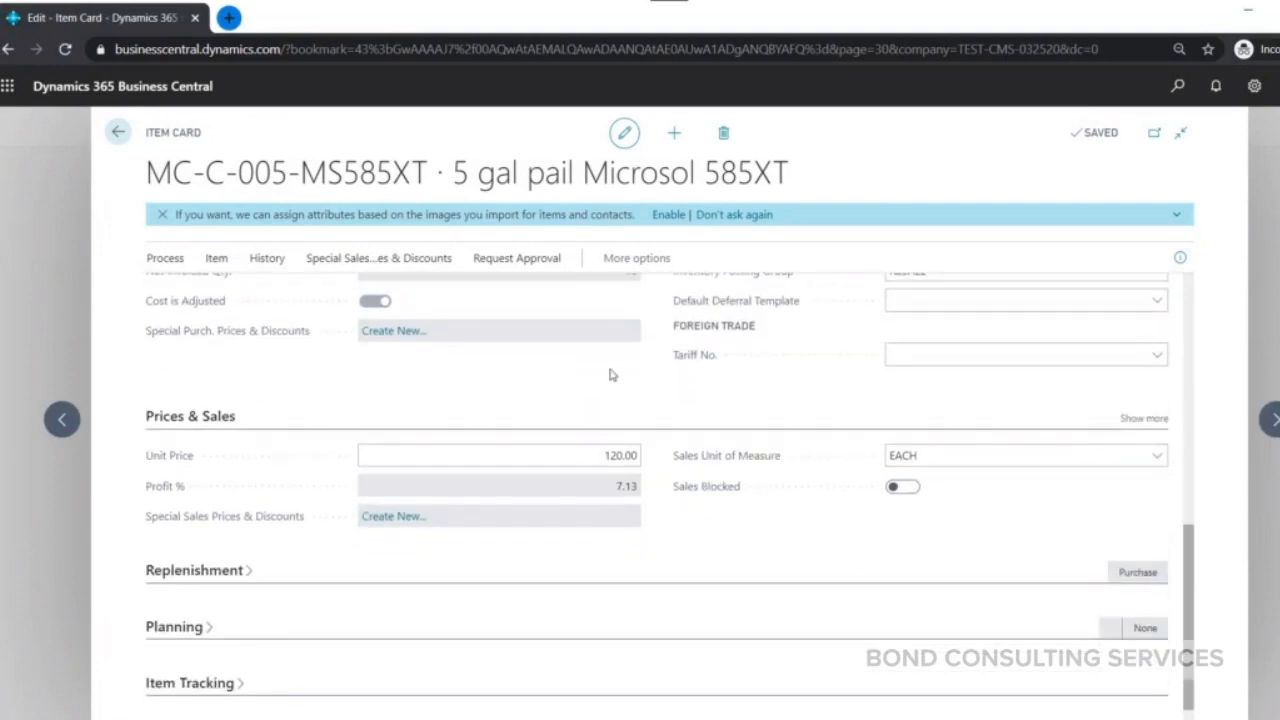
{"action": "scroll", "coordinate": [612, 375], "scroll_direction": "down", "scroll_amount": 1}
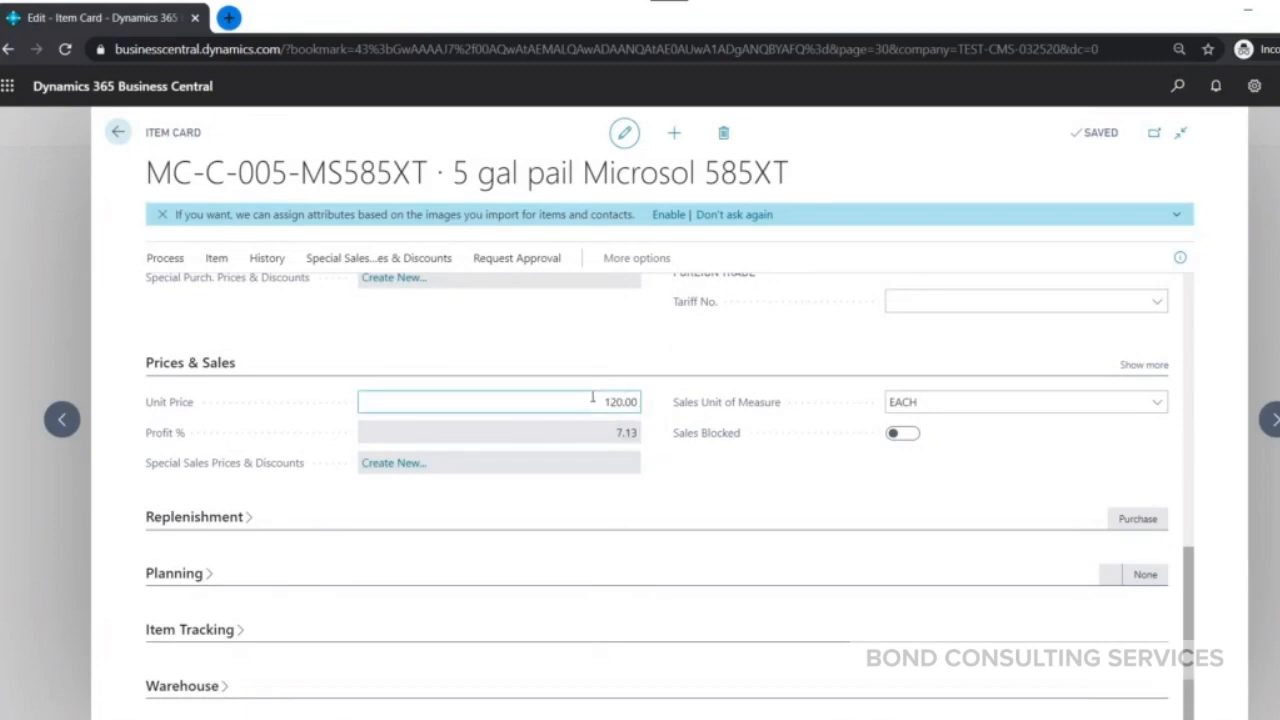
{"action": "left_click", "coordinate": [406, 468]}
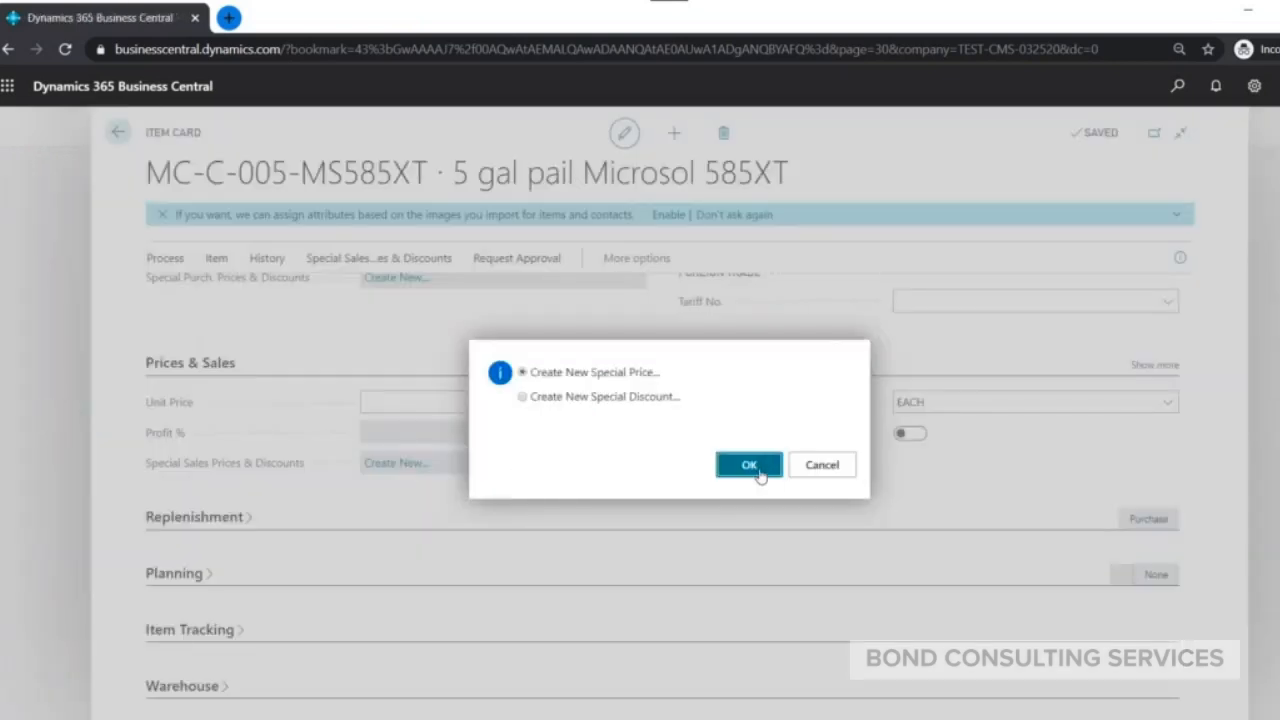
{"action": "left_click", "coordinate": [750, 466]}
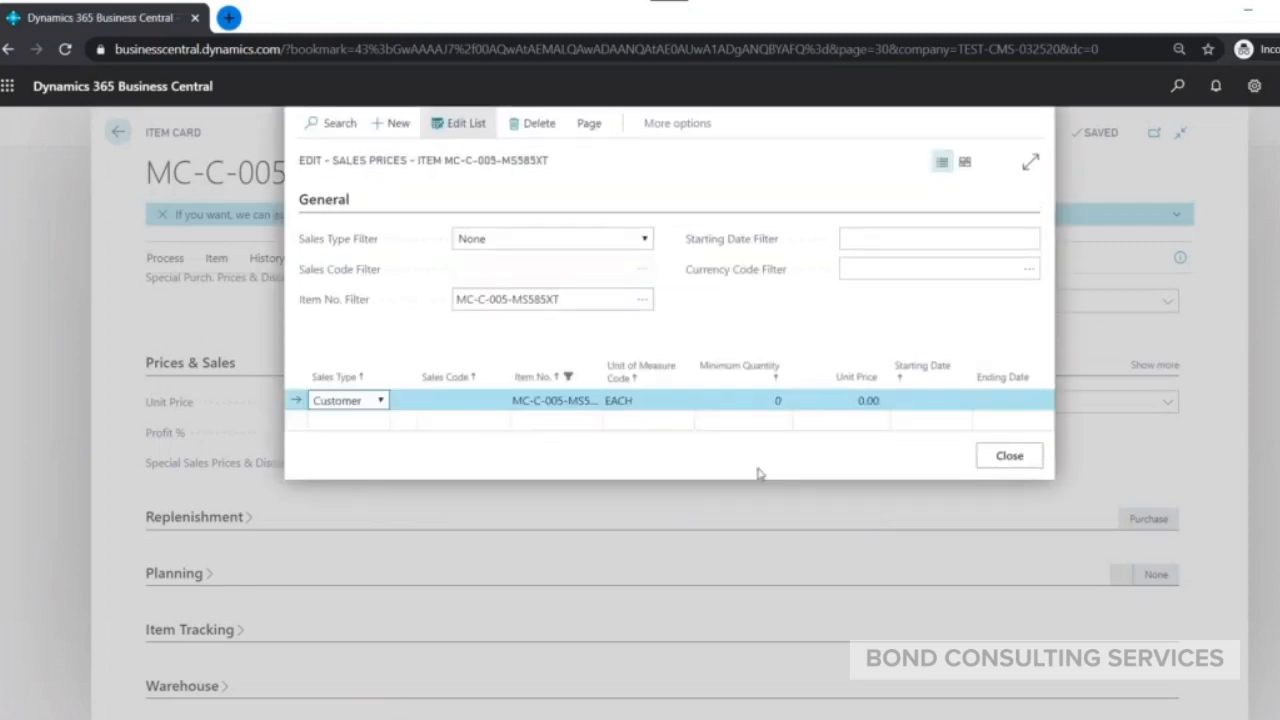
Examine the Sales Type options for the special price line and close the Sales Prices page.
{"action": "left_click", "coordinate": [368, 401]}
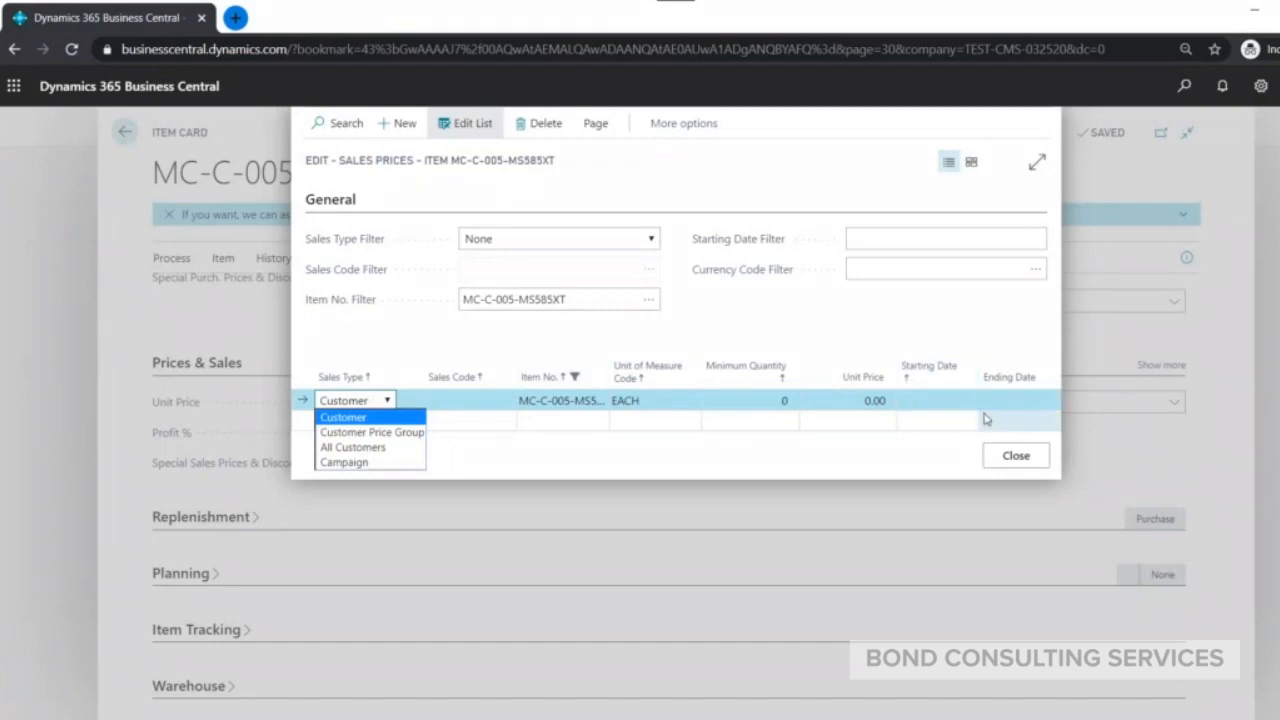
{"action": "left_click", "coordinate": [912, 315]}
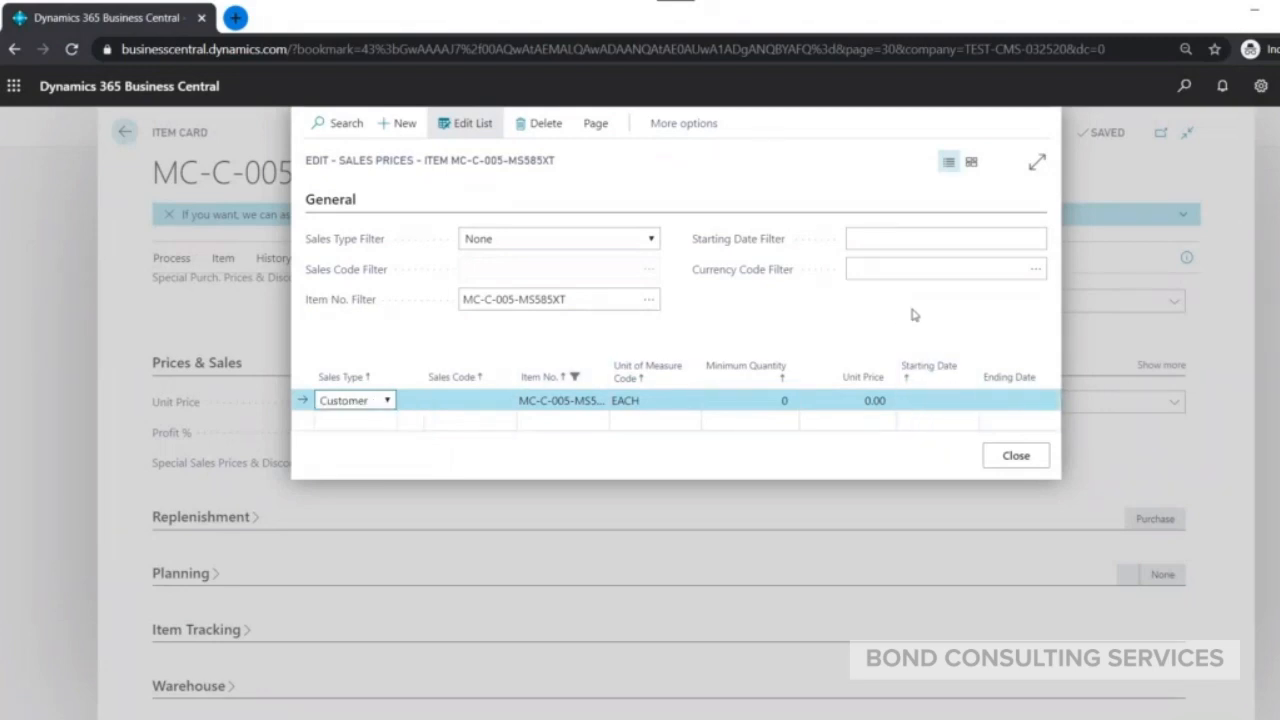
{"action": "left_click", "coordinate": [1020, 455]}
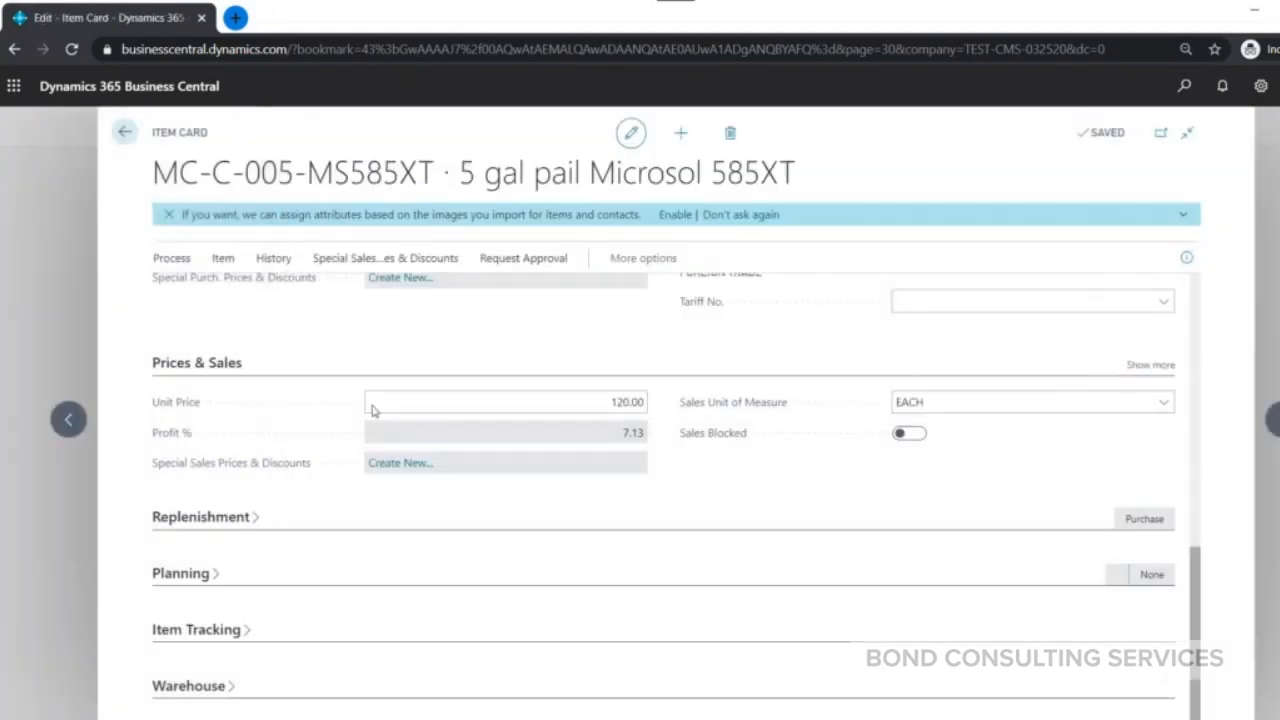
Expand the Replenishment section and examine its fields and Replenishment System options, keeping Purchase.
{"action": "left_click", "coordinate": [255, 517]}
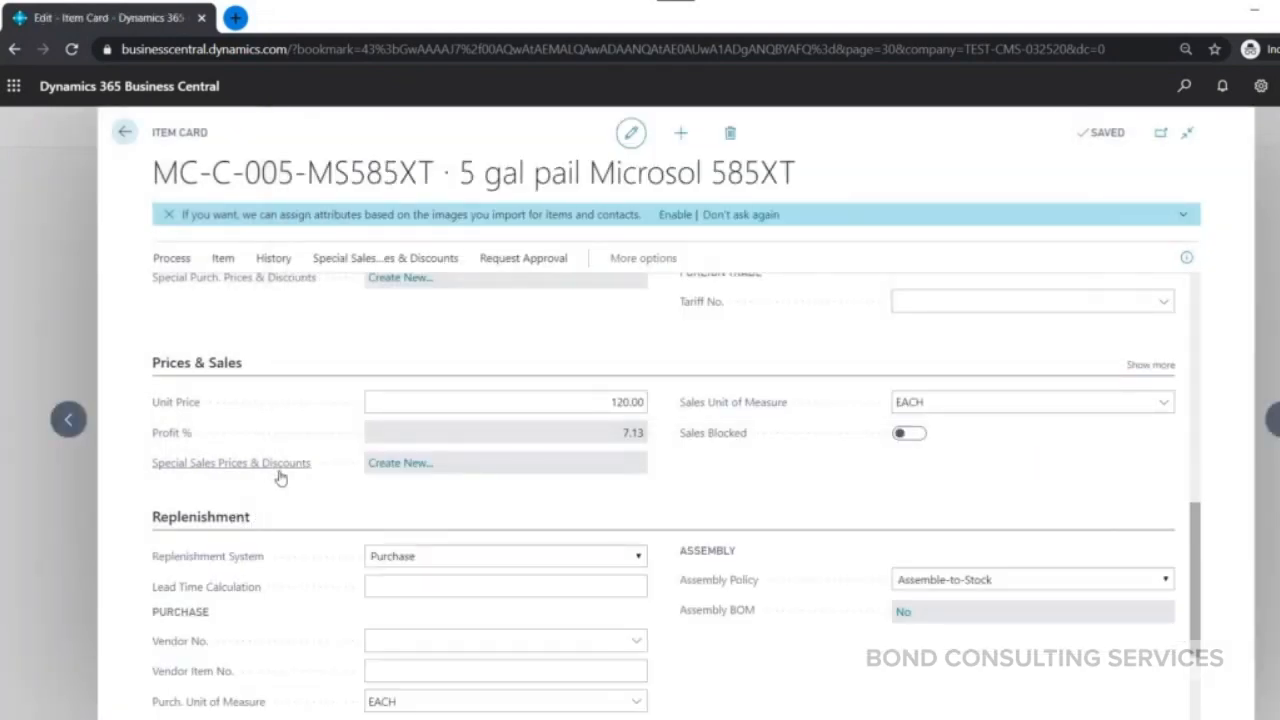
{"action": "scroll", "coordinate": [280, 478], "scroll_direction": "down", "scroll_amount": 2}
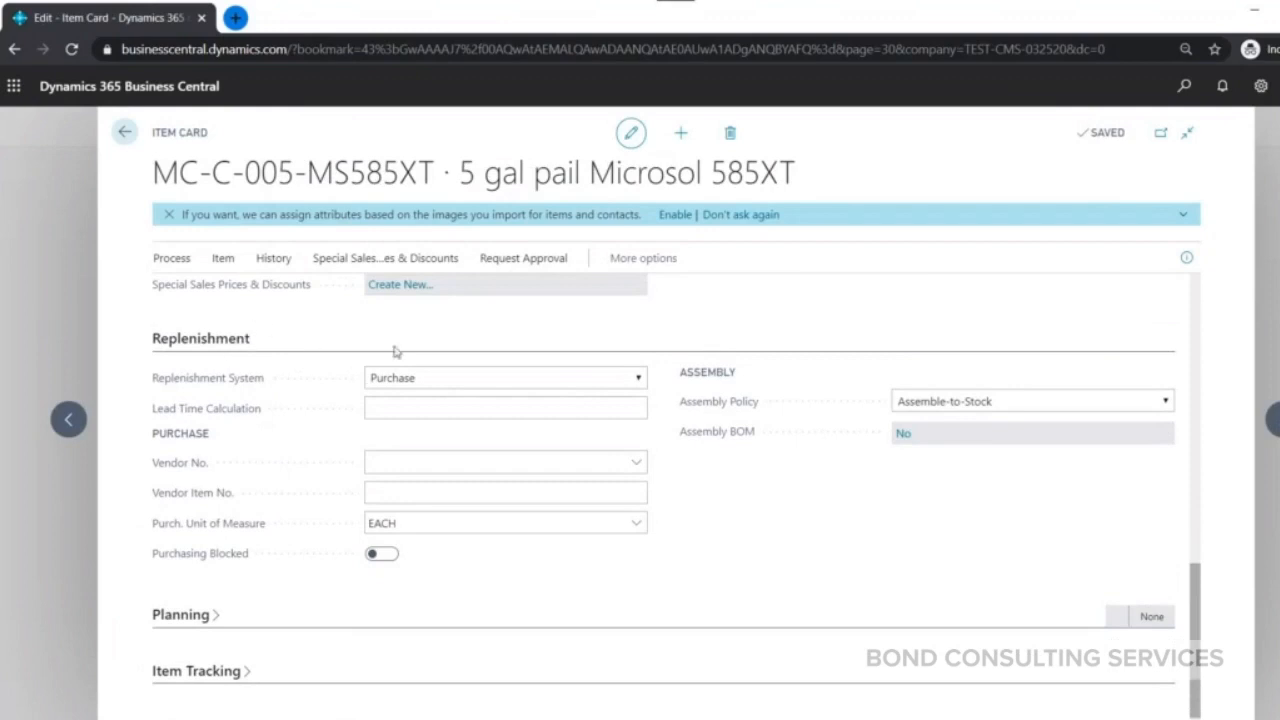
{"action": "left_click", "coordinate": [545, 377]}
{"action": "left_click", "coordinate": [573, 336]}
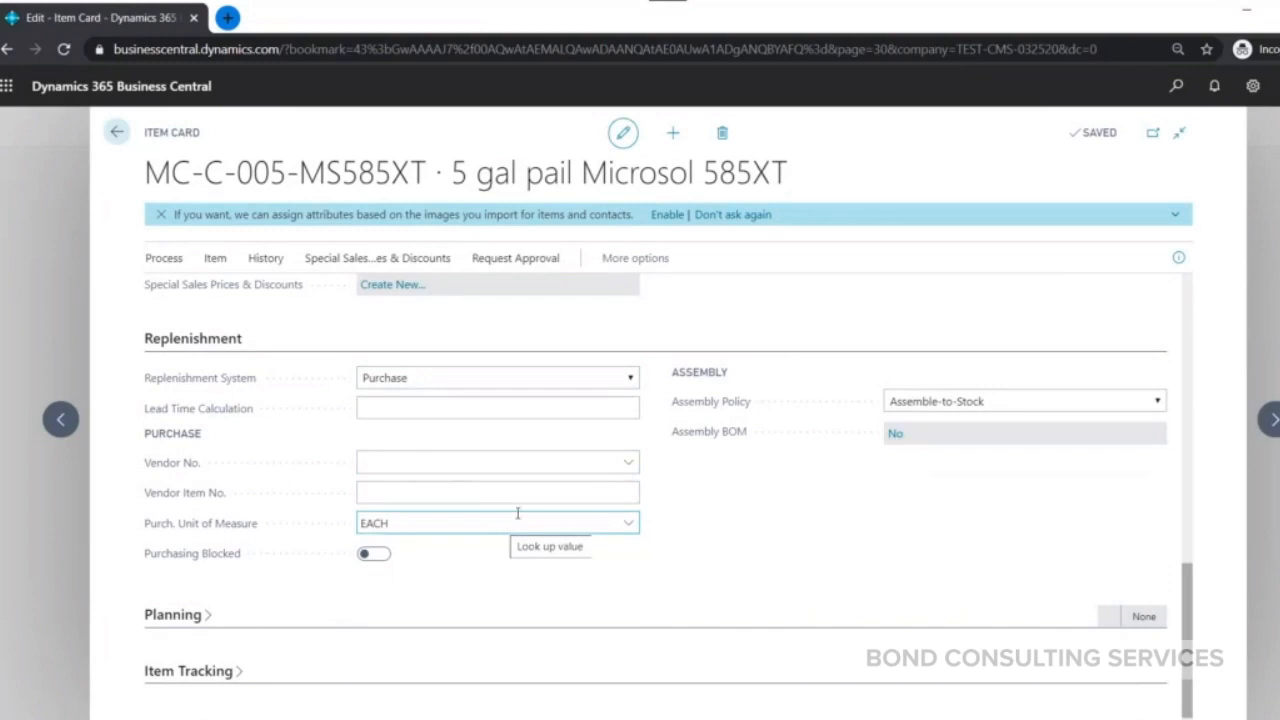
Expand the Planning section and examine its Reordering Policy options, Safety Lead Time and reorder parameters, leaving the policy blank.
{"action": "scroll", "coordinate": [323, 600], "scroll_direction": "down", "scroll_amount": 1}
{"action": "left_click", "coordinate": [195, 588]}
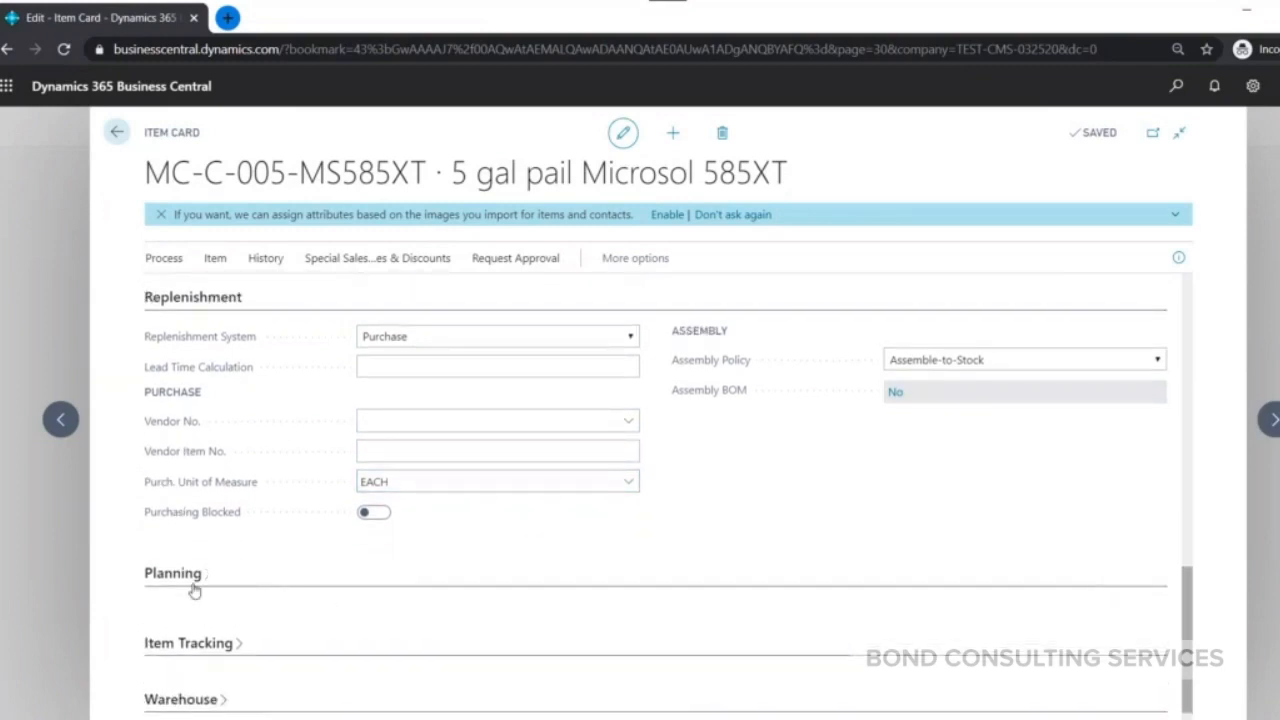
{"action": "scroll", "coordinate": [780, 508], "scroll_direction": "down", "scroll_amount": 2}
{"action": "scroll", "coordinate": [780, 508], "scroll_direction": "down", "scroll_amount": 2}
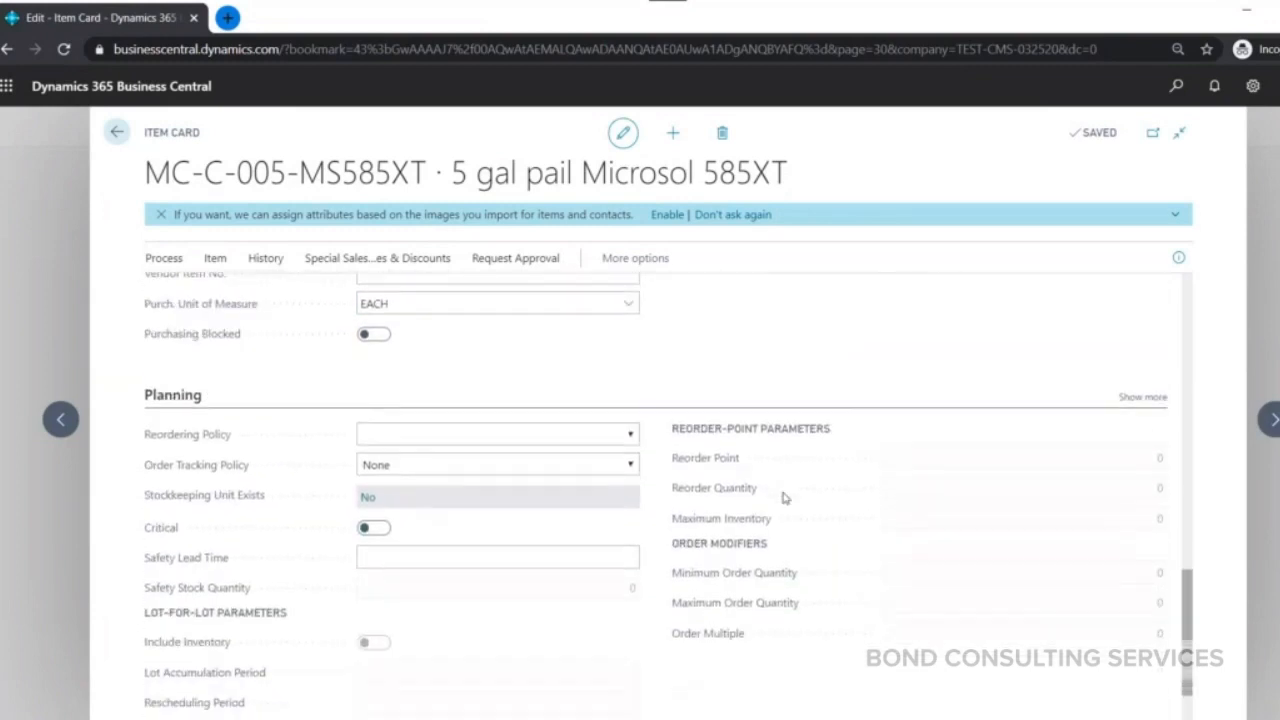
{"action": "scroll", "coordinate": [785, 497], "scroll_direction": "down", "scroll_amount": 2}
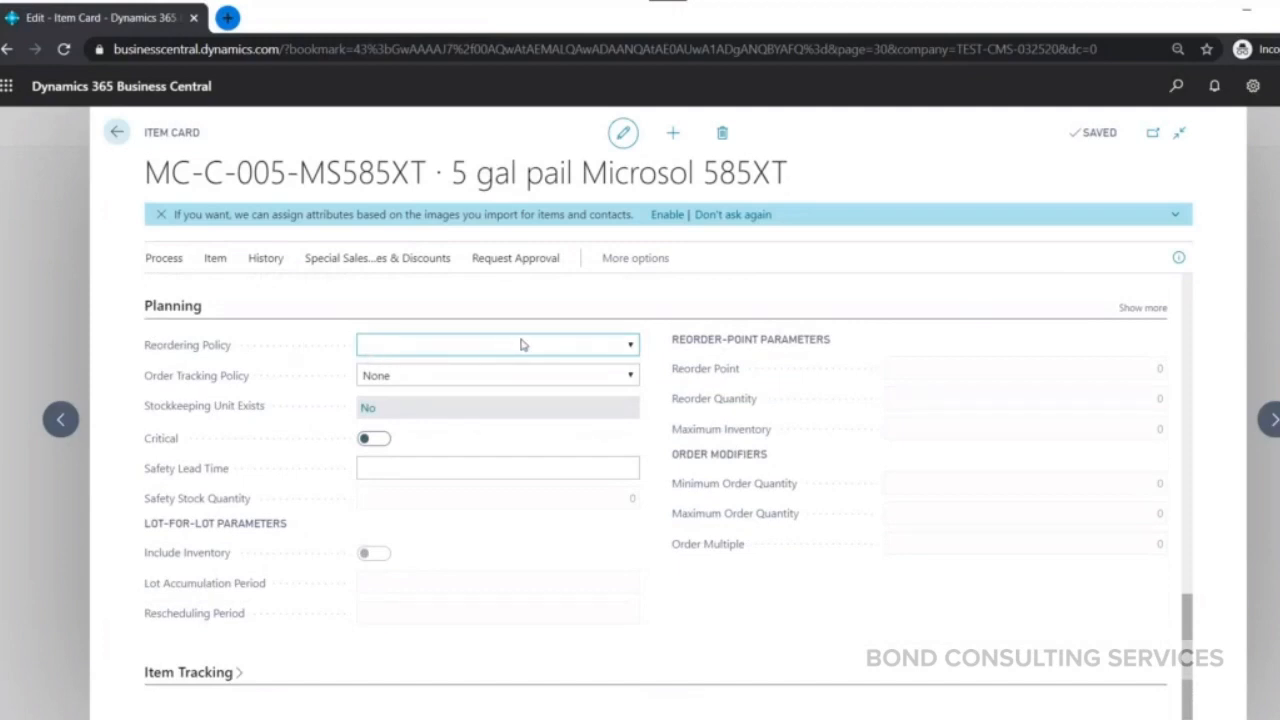
{"action": "left_click", "coordinate": [550, 350]}
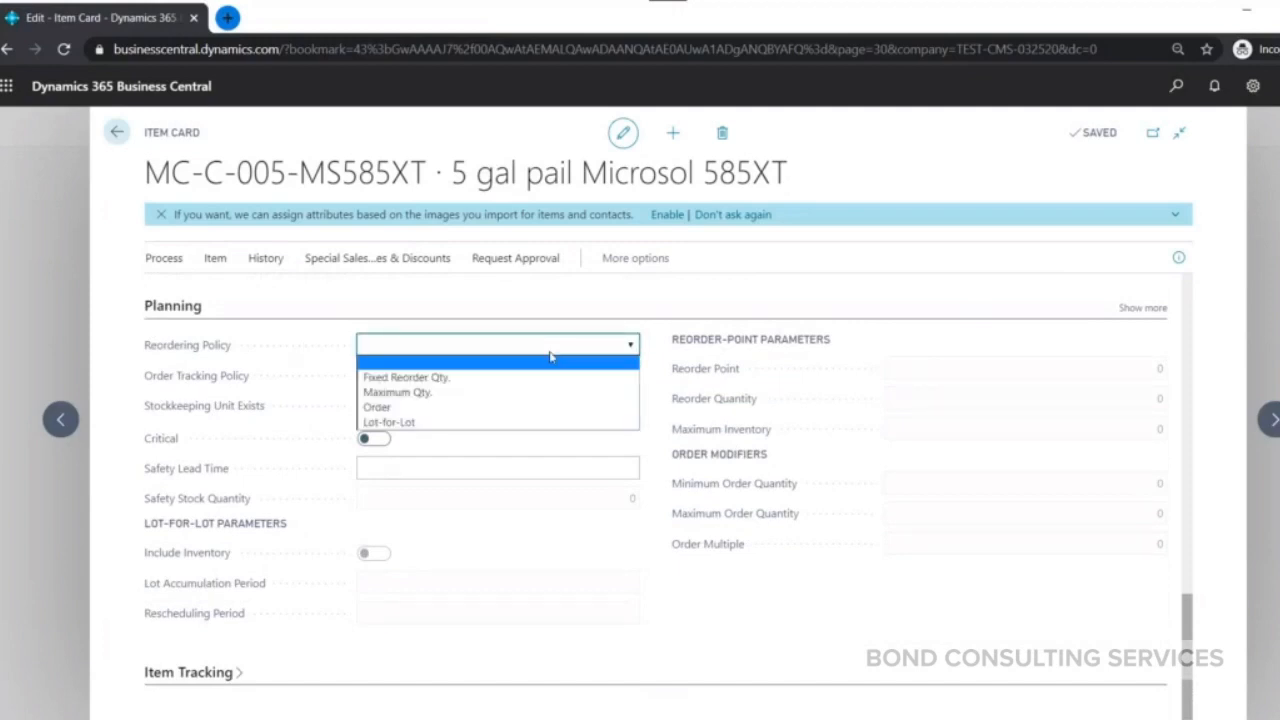
{"action": "left_click", "coordinate": [645, 300]}
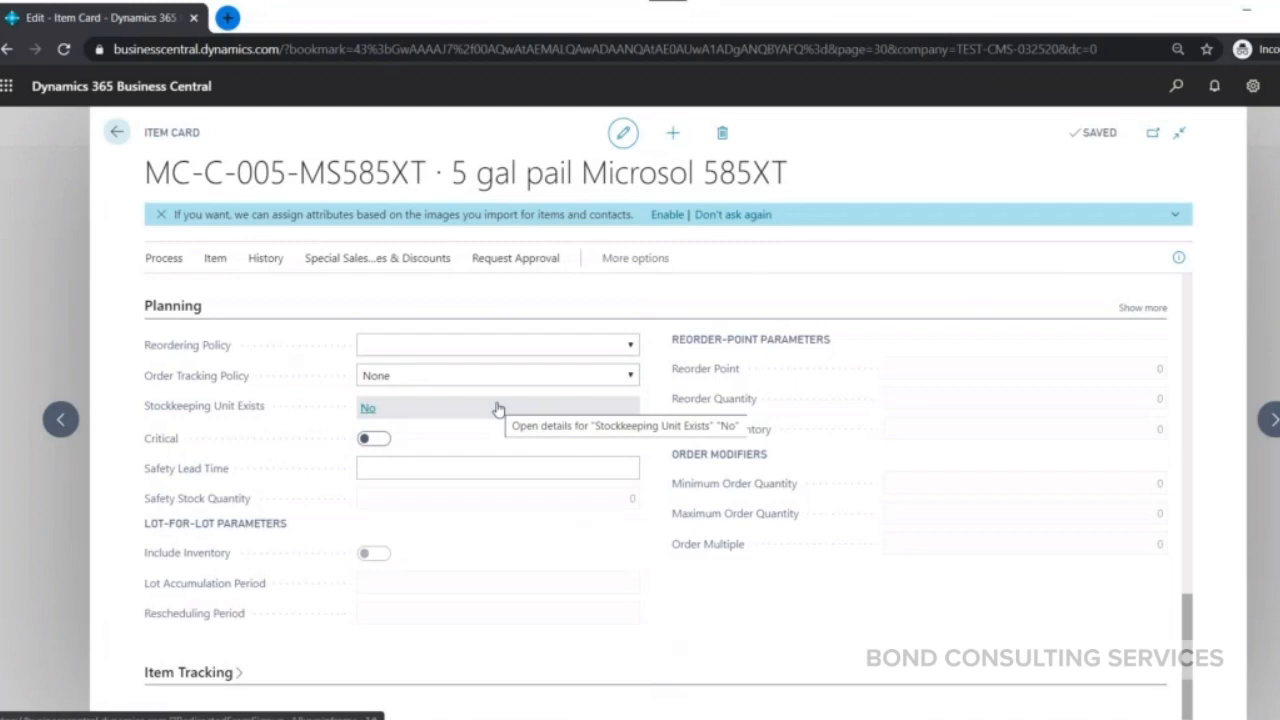
{"action": "left_click", "coordinate": [404, 466]}
{"action": "scroll", "coordinate": [404, 466], "scroll_direction": "down", "scroll_amount": 1}
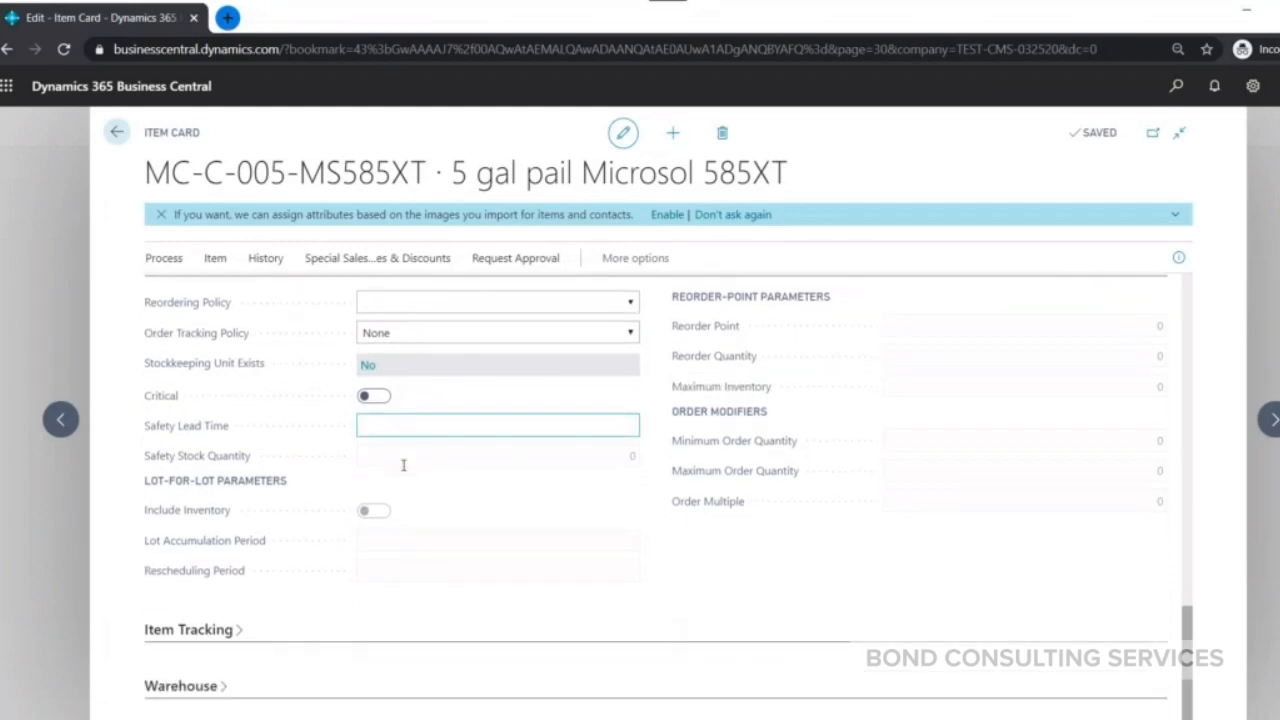
Expand the Item Tracking section and examine its tracking code, serial number and lot number fields.
{"action": "left_click", "coordinate": [220, 630]}
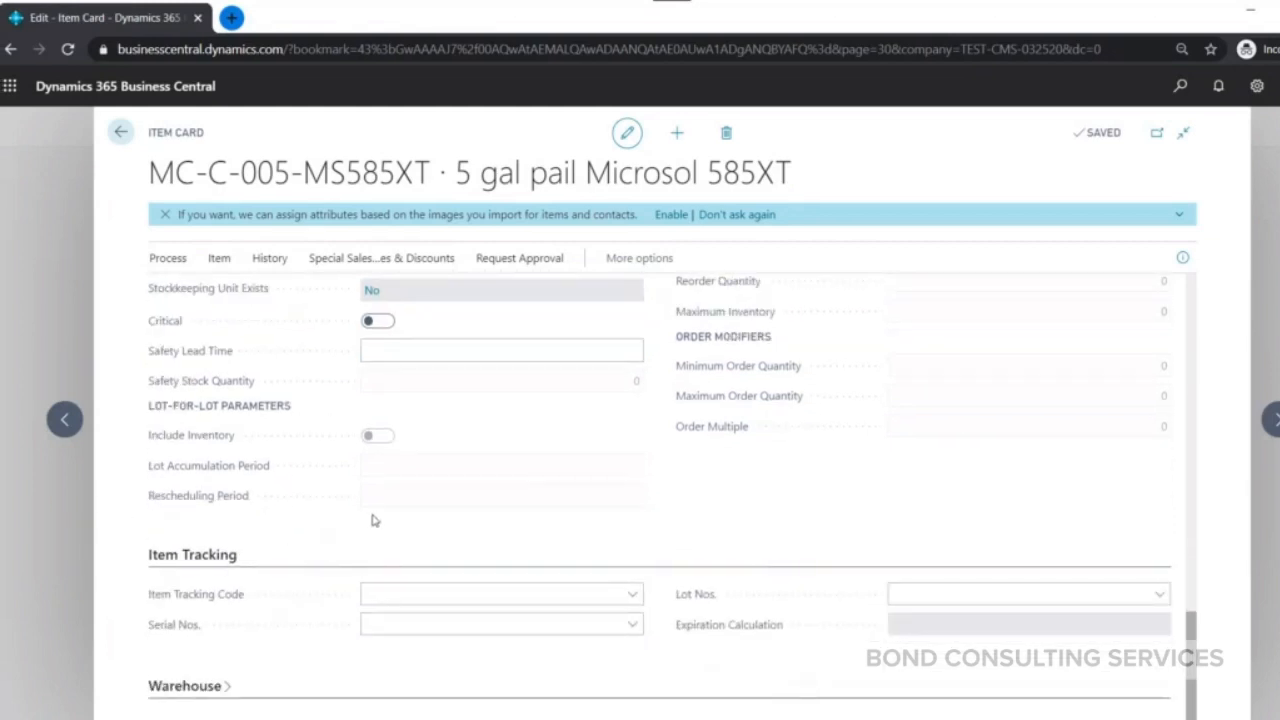
{"action": "scroll", "coordinate": [291, 503], "scroll_direction": "down", "scroll_amount": 2}
{"action": "scroll", "coordinate": [337, 517], "scroll_direction": "up", "scroll_amount": 2}
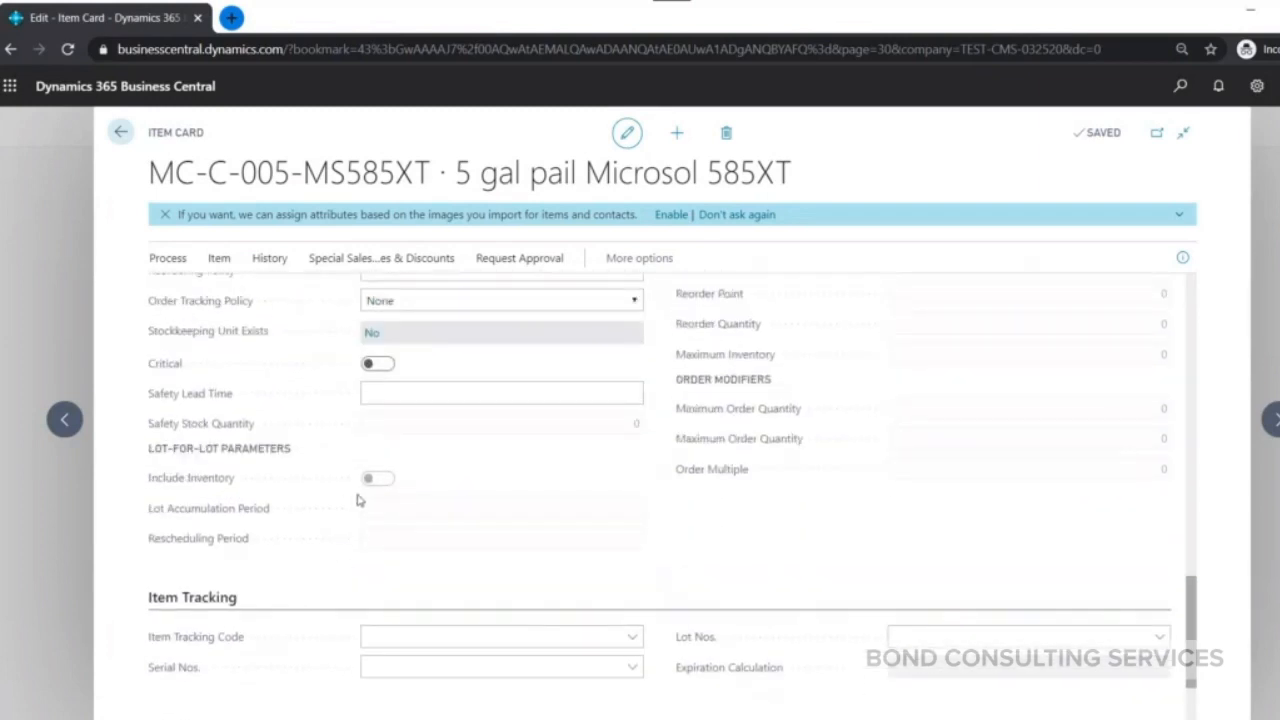
Return to the beginning of the item card and reveal its additional action groups.
{"action": "scroll", "coordinate": [379, 465], "scroll_direction": "up", "scroll_amount": 4}
{"action": "scroll", "coordinate": [365, 461], "scroll_direction": "up", "scroll_amount": 15}
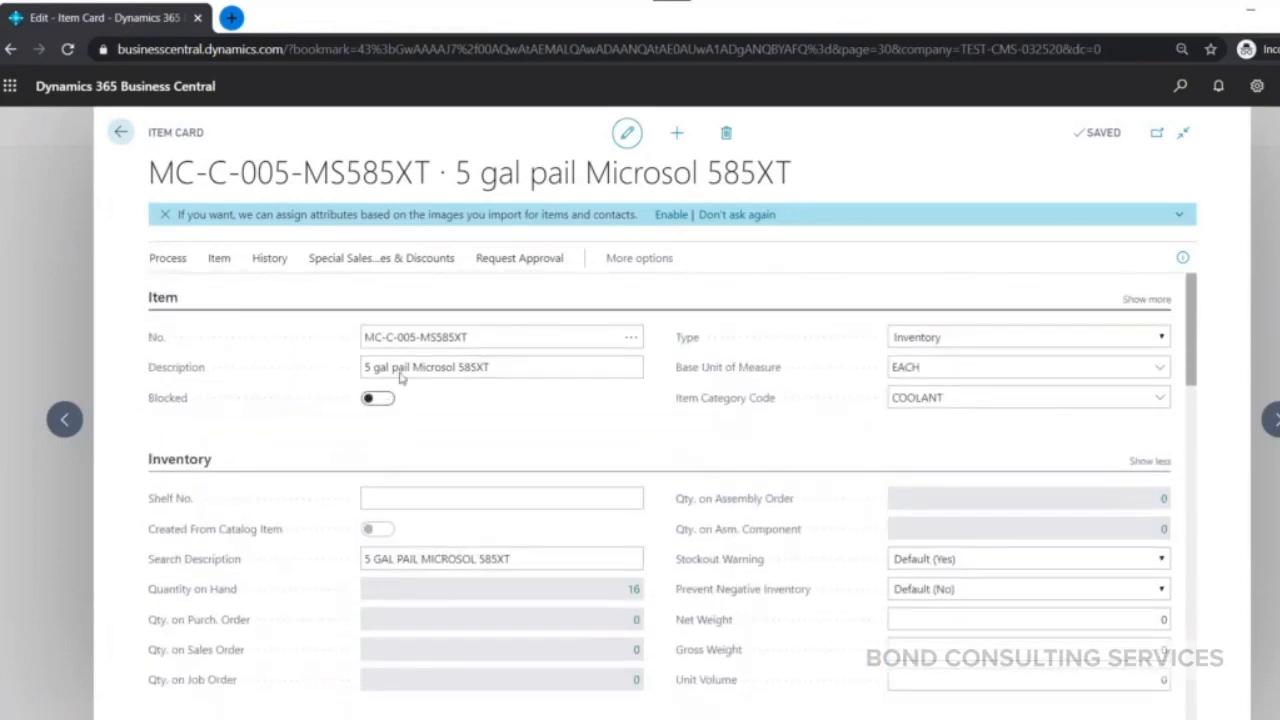
{"action": "left_click", "coordinate": [645, 258]}
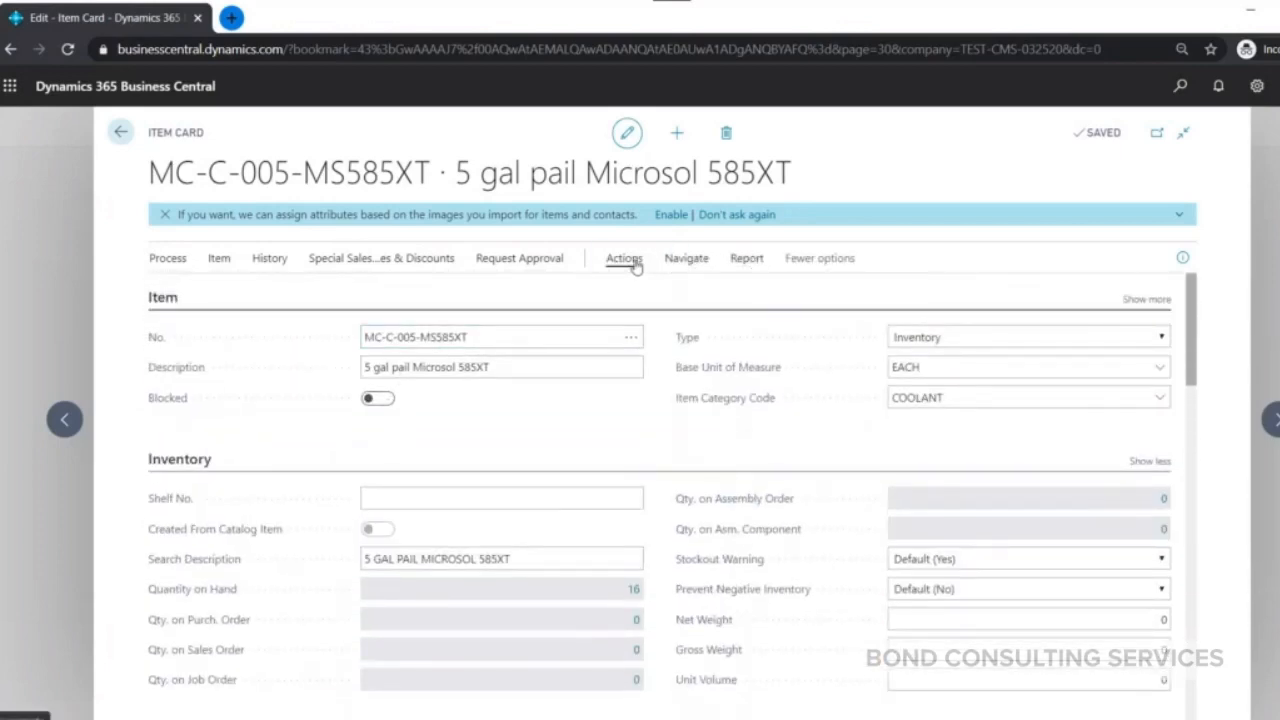
Open the item's ledger entries from its history and widen the Entry Type column.
{"action": "left_click", "coordinate": [686, 258]}
{"action": "left_click", "coordinate": [192, 292]}
{"action": "mouse_move", "coordinate": [220, 330]}
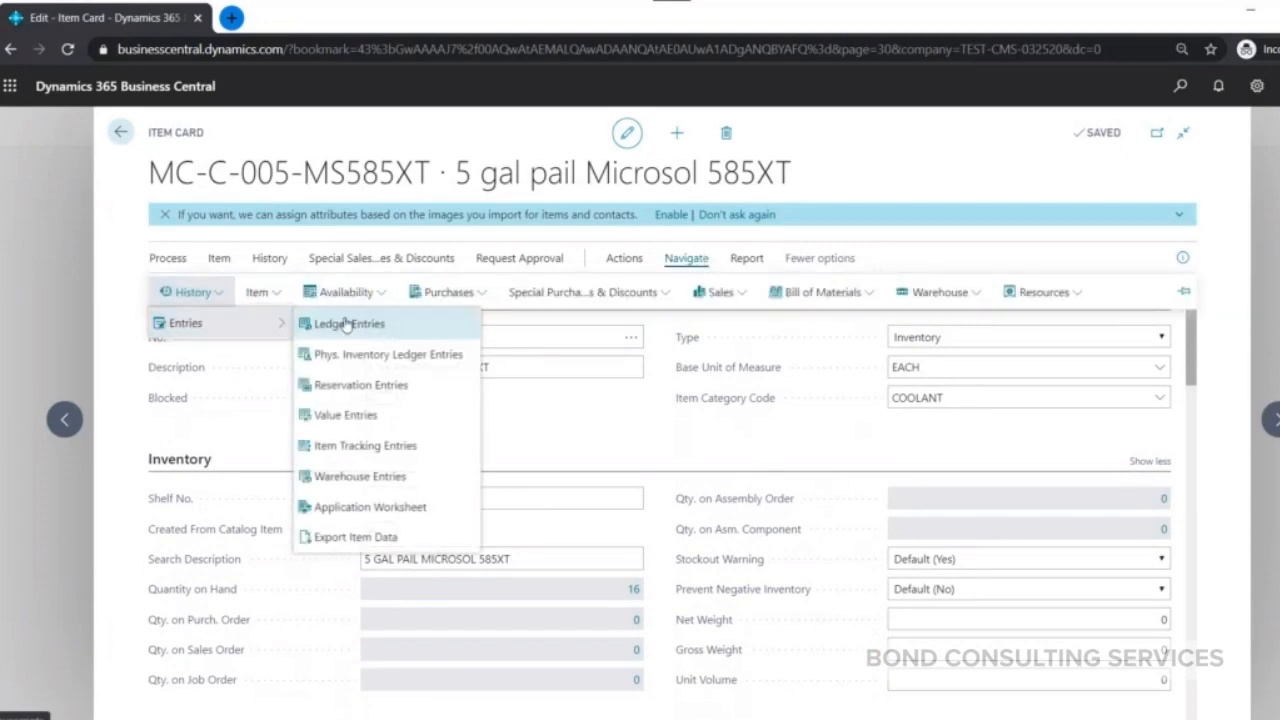
{"action": "left_click", "coordinate": [431, 325]}
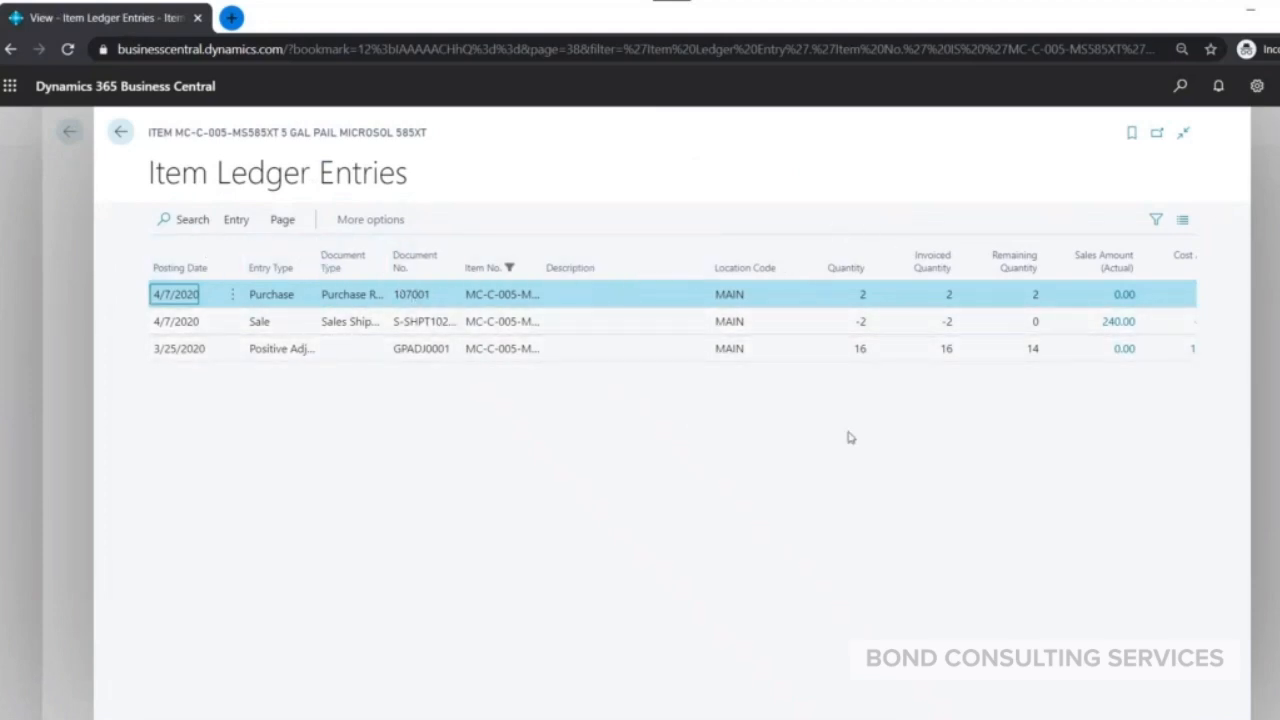
{"action": "left_click", "coordinate": [282, 220]}
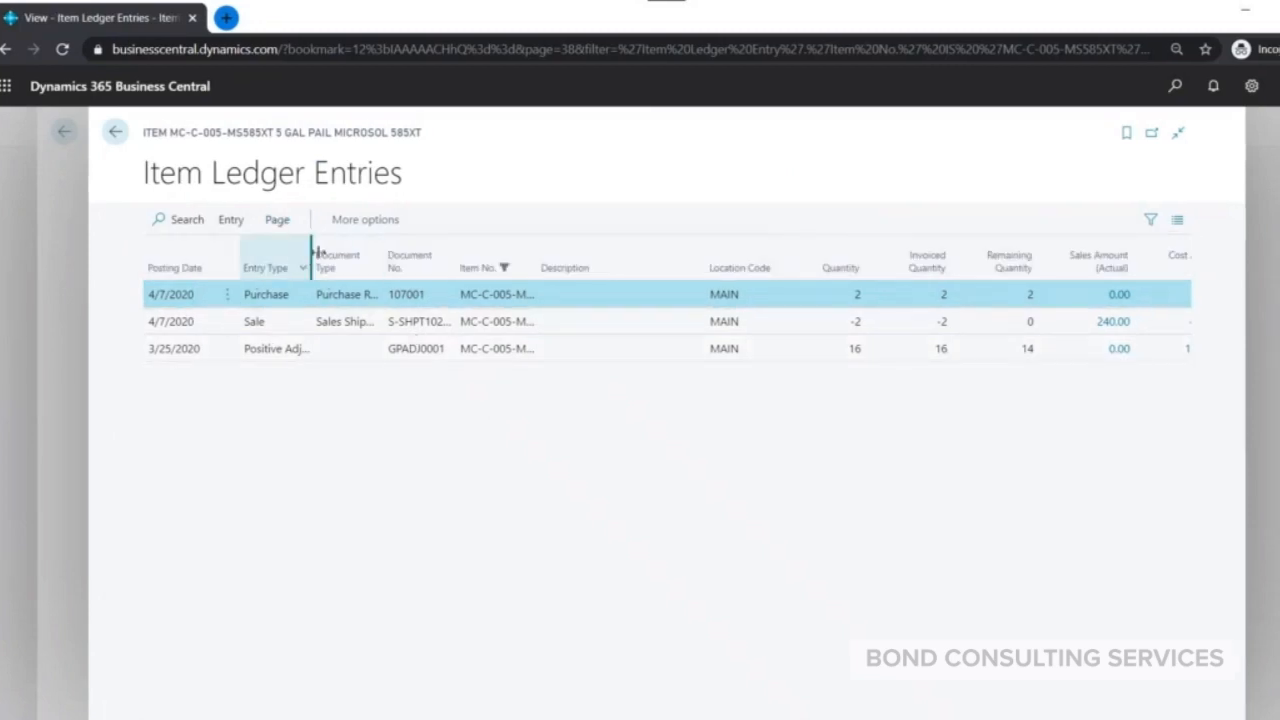
{"action": "left_click", "coordinate": [341, 250]}
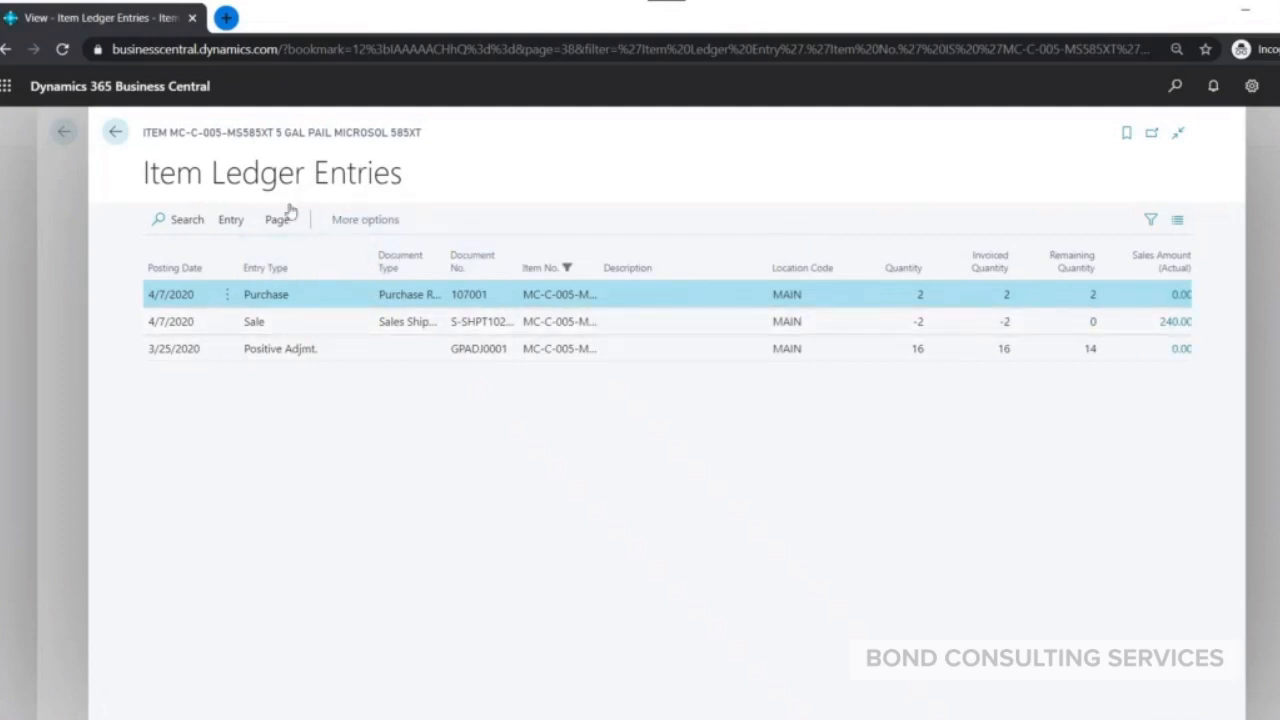
Find the documents related to the Purchase ledger entry, open the posted purchase receipt and examine its General fields and lines.
{"action": "left_click", "coordinate": [233, 222]}
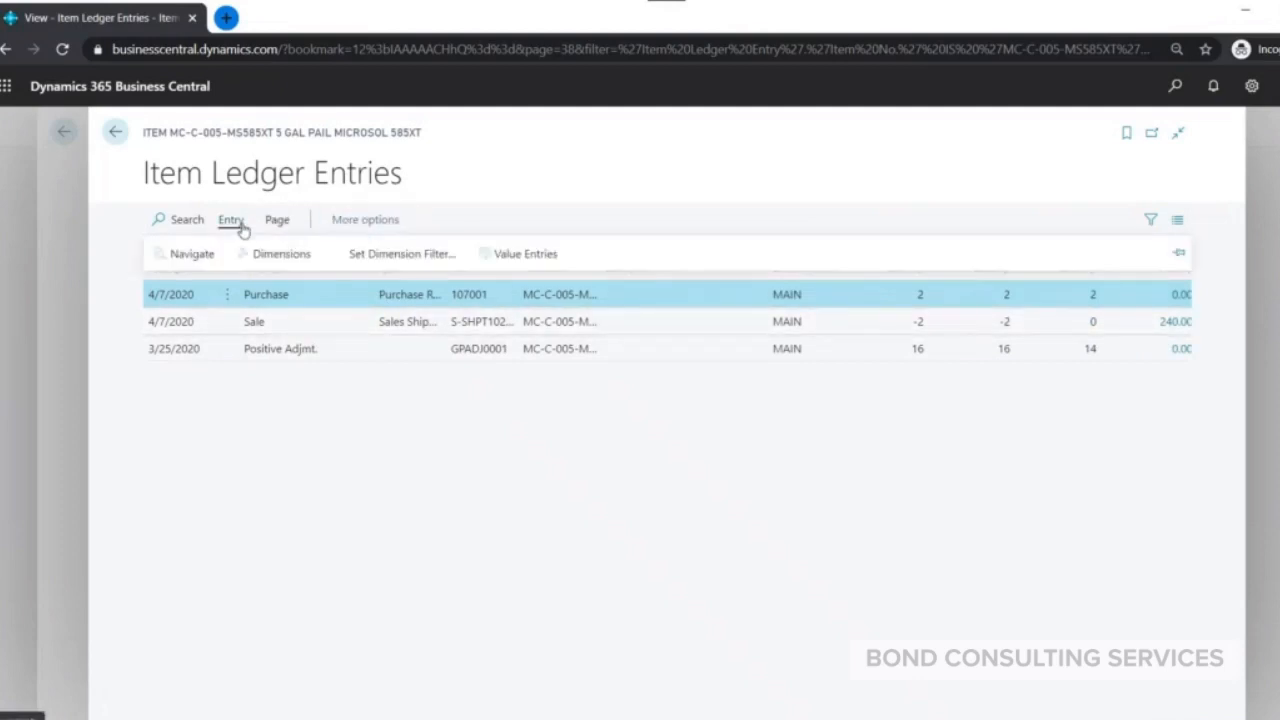
{"action": "left_click", "coordinate": [192, 260]}
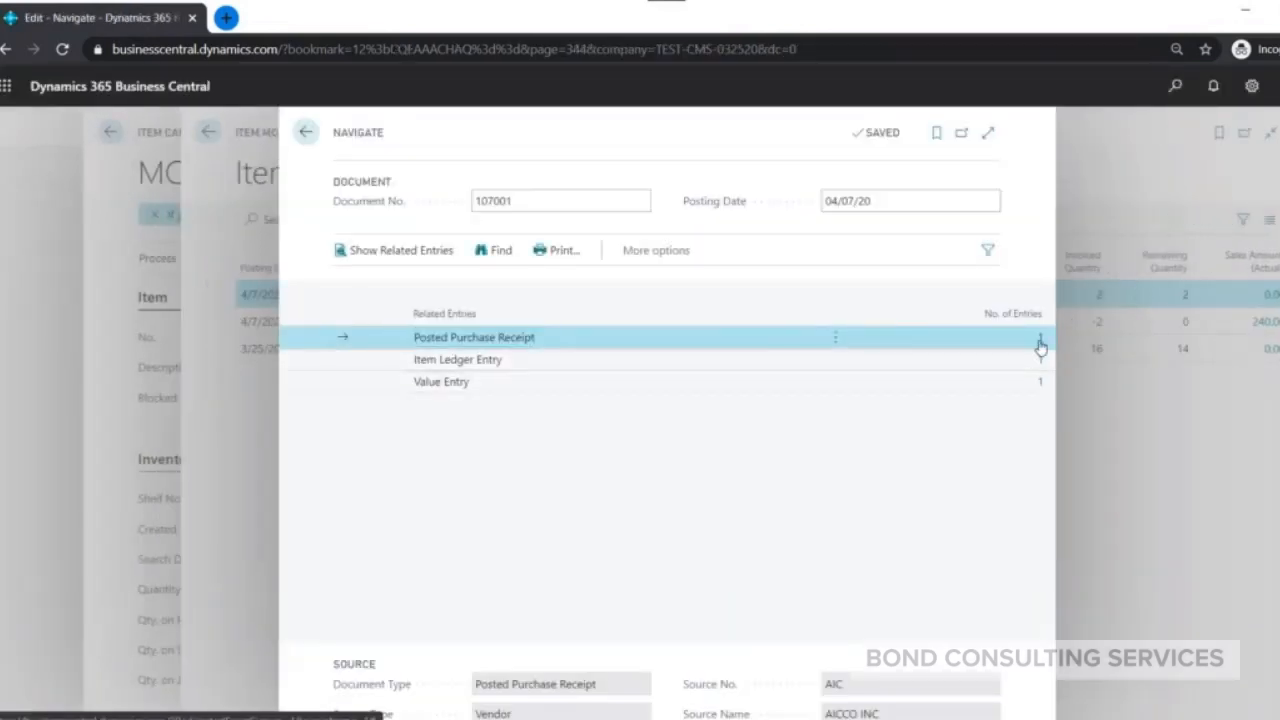
{"action": "left_click", "coordinate": [1039, 340]}
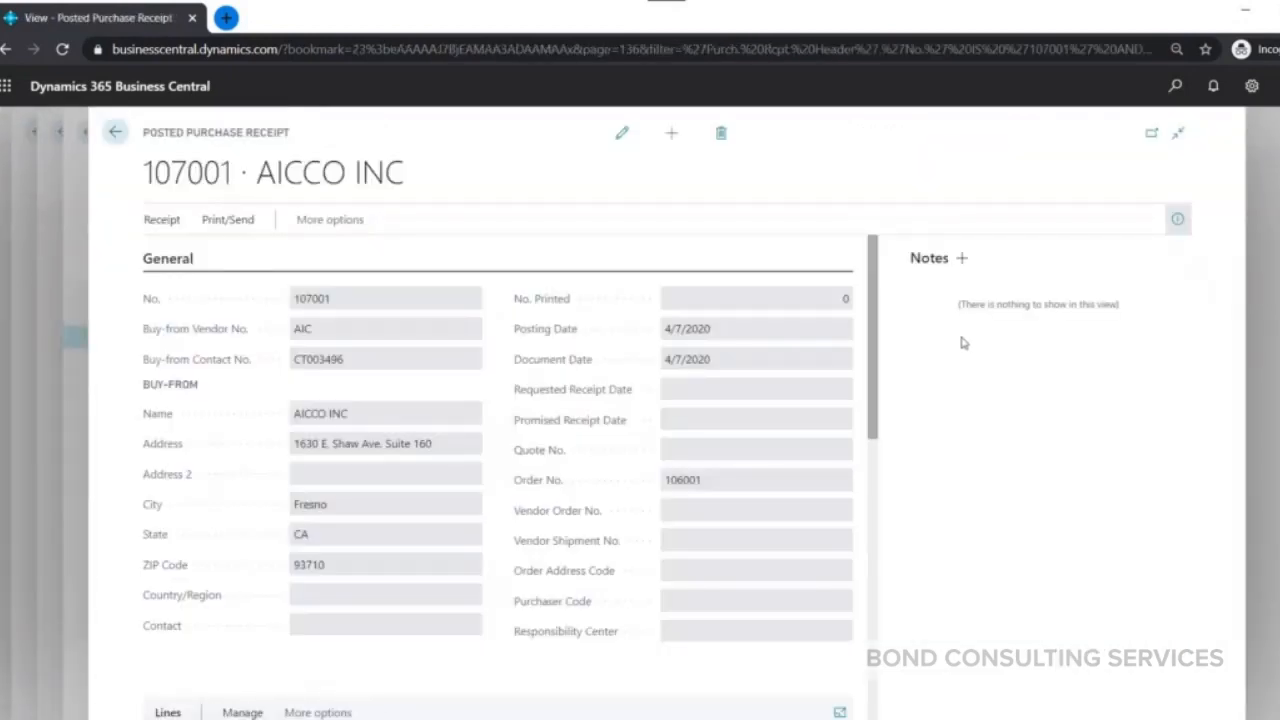
{"action": "scroll", "coordinate": [314, 399], "scroll_direction": "down", "scroll_amount": 1}
{"action": "scroll", "coordinate": [326, 374], "scroll_direction": "up", "scroll_amount": 1}
{"action": "scroll", "coordinate": [435, 354], "scroll_direction": "down", "scroll_amount": 2}
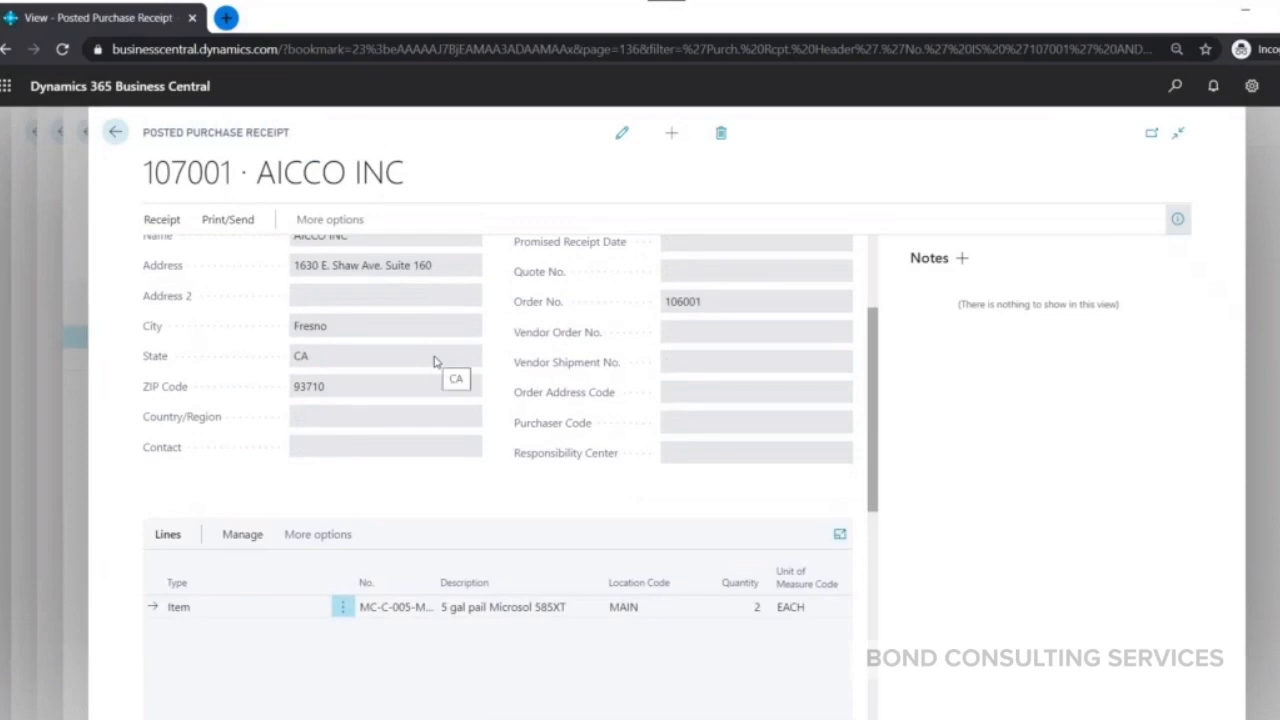
Close the posted purchase receipt, the related entries and the ledger entries to return to the item card.
{"action": "left_click", "coordinate": [117, 133]}
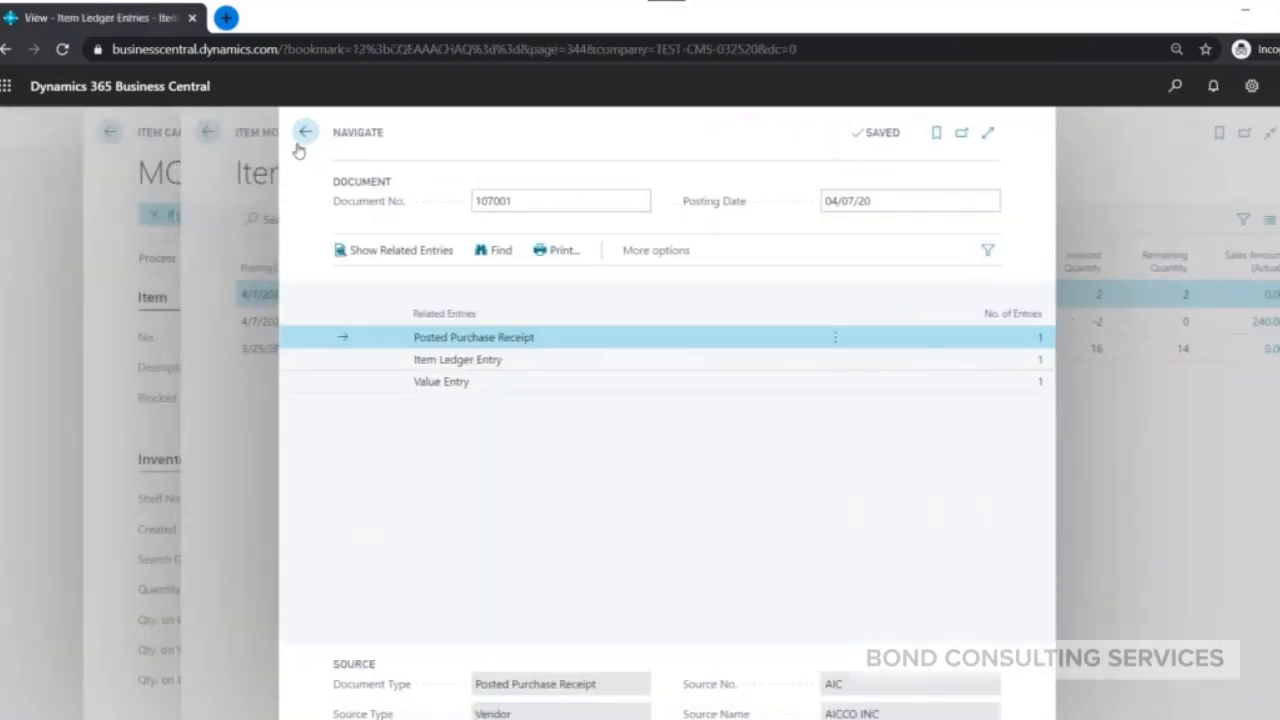
{"action": "left_click", "coordinate": [302, 137]}
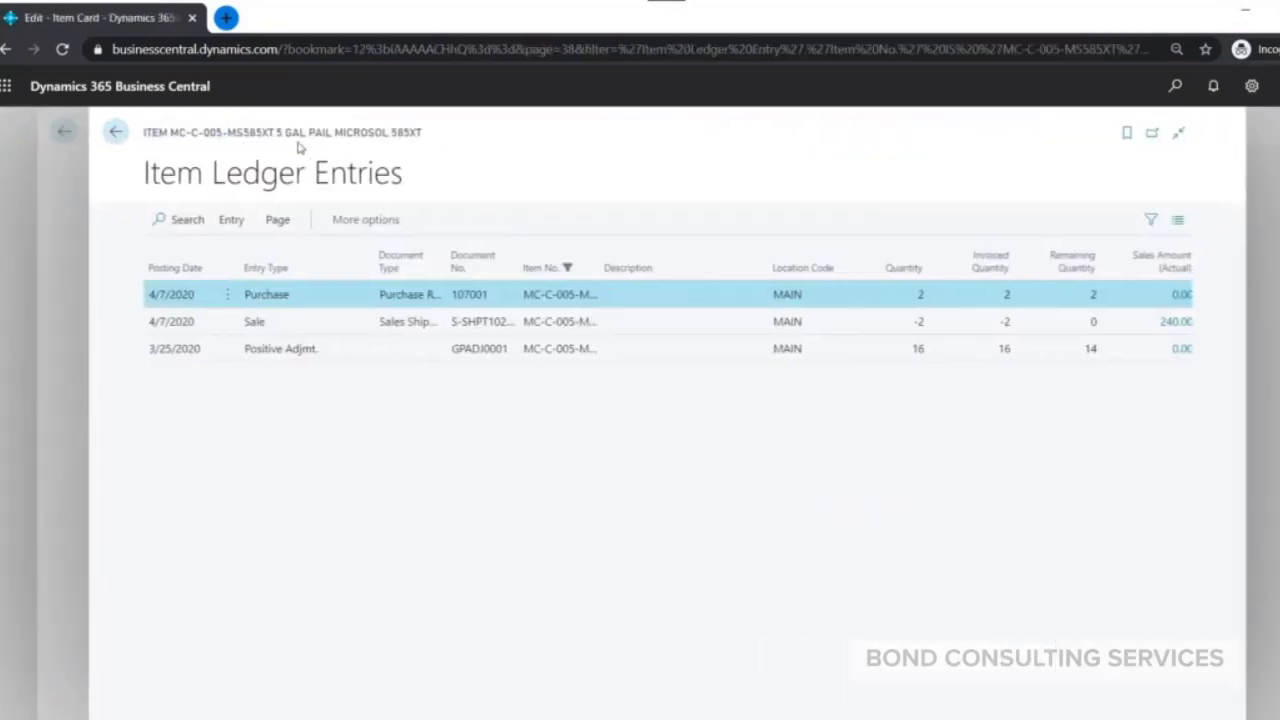
{"action": "left_click", "coordinate": [116, 135]}
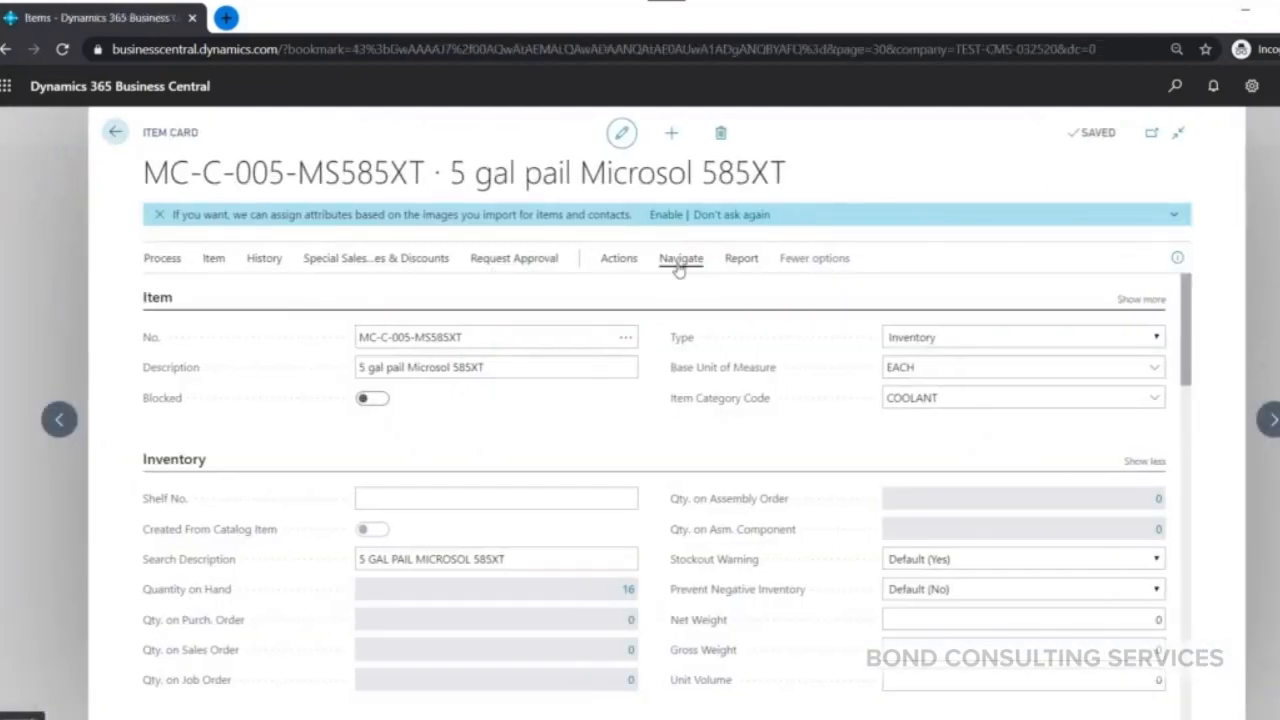
Open the Items by Location availability view, examine the quantities per location in the matrix, expand the page, and close it.
{"action": "left_click", "coordinate": [684, 262]}
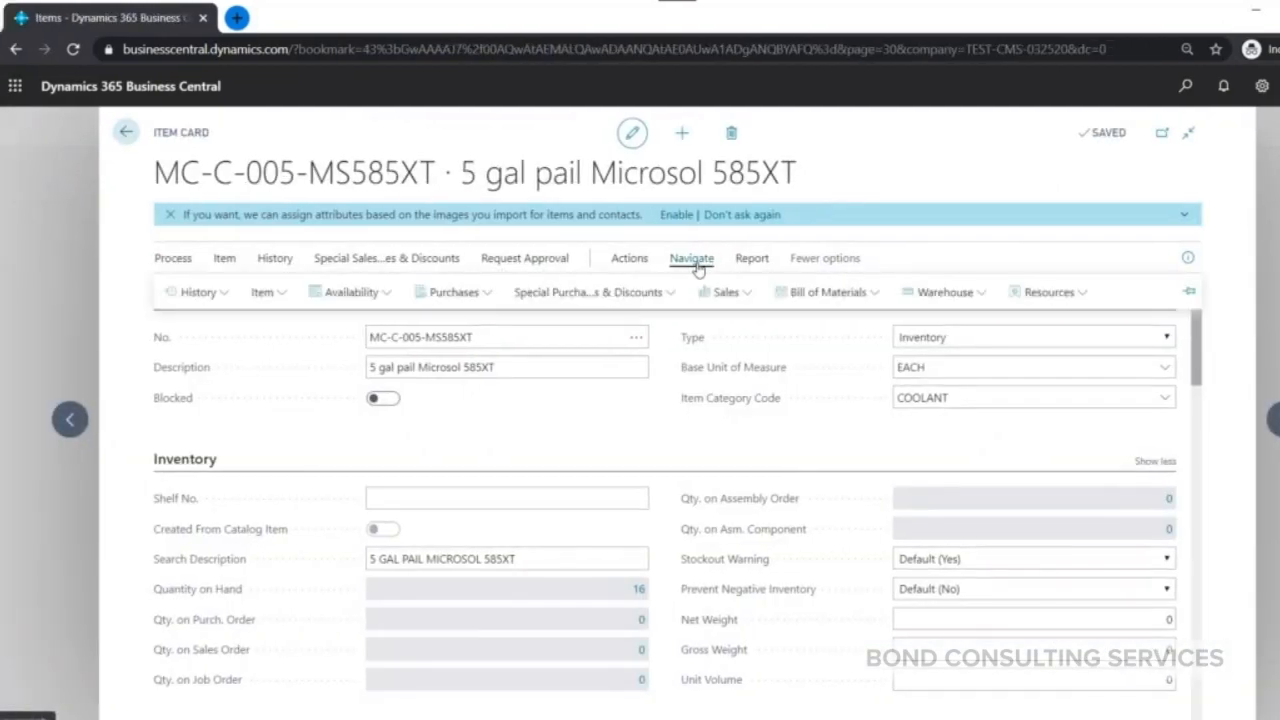
{"action": "left_click", "coordinate": [371, 300]}
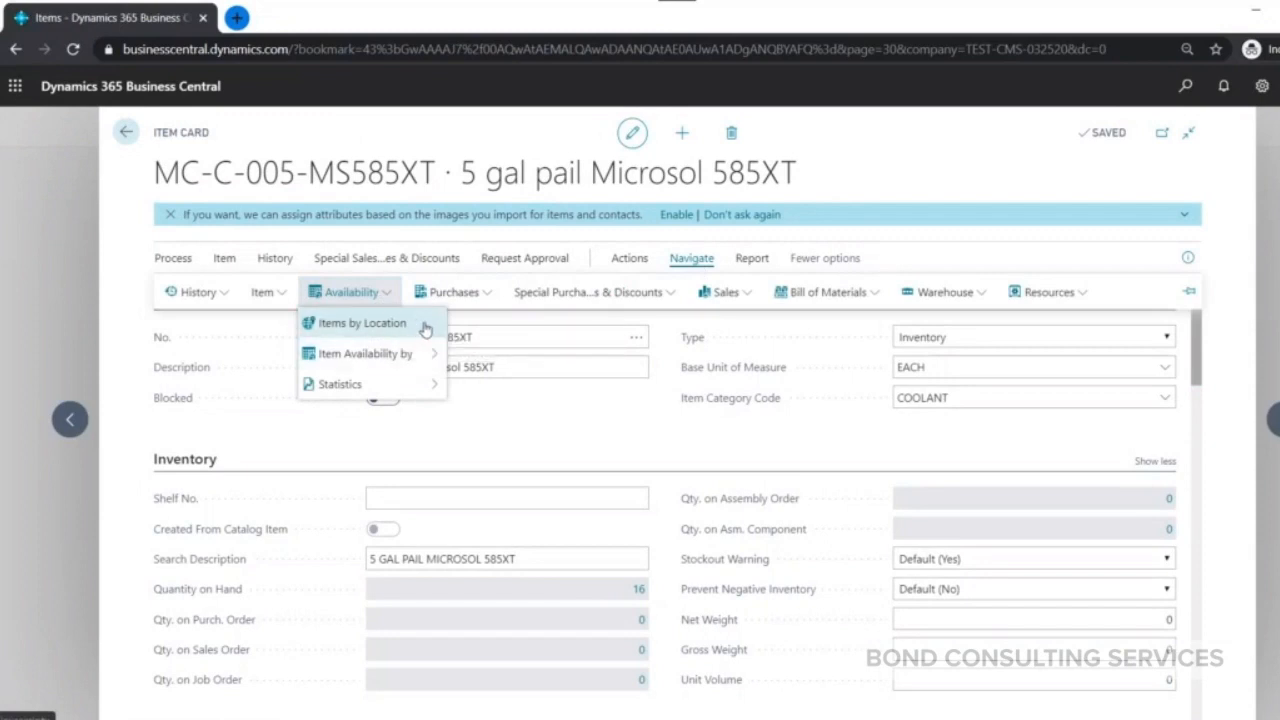
{"action": "left_click", "coordinate": [406, 325]}
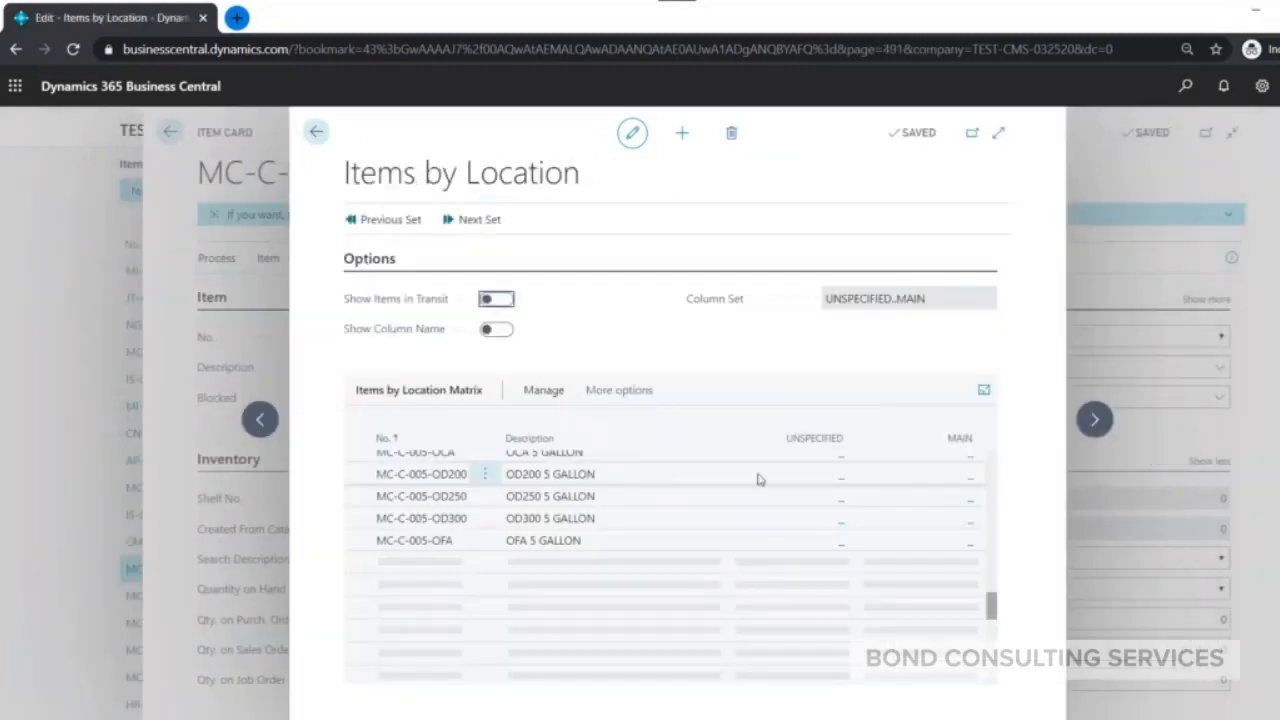
{"action": "scroll", "coordinate": [923, 509], "scroll_direction": "down", "scroll_amount": 2}
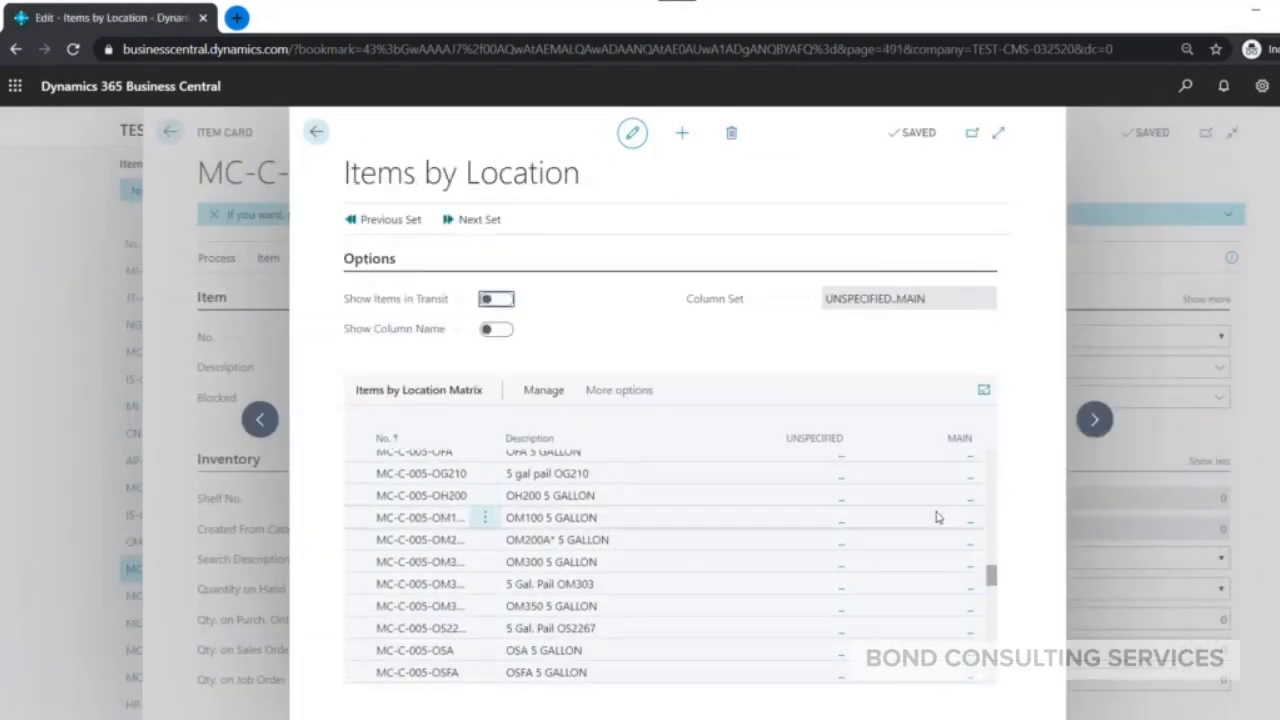
{"action": "scroll", "coordinate": [925, 510], "scroll_direction": "down", "scroll_amount": 3}
{"action": "scroll", "coordinate": [922, 517], "scroll_direction": "up", "scroll_amount": 2}
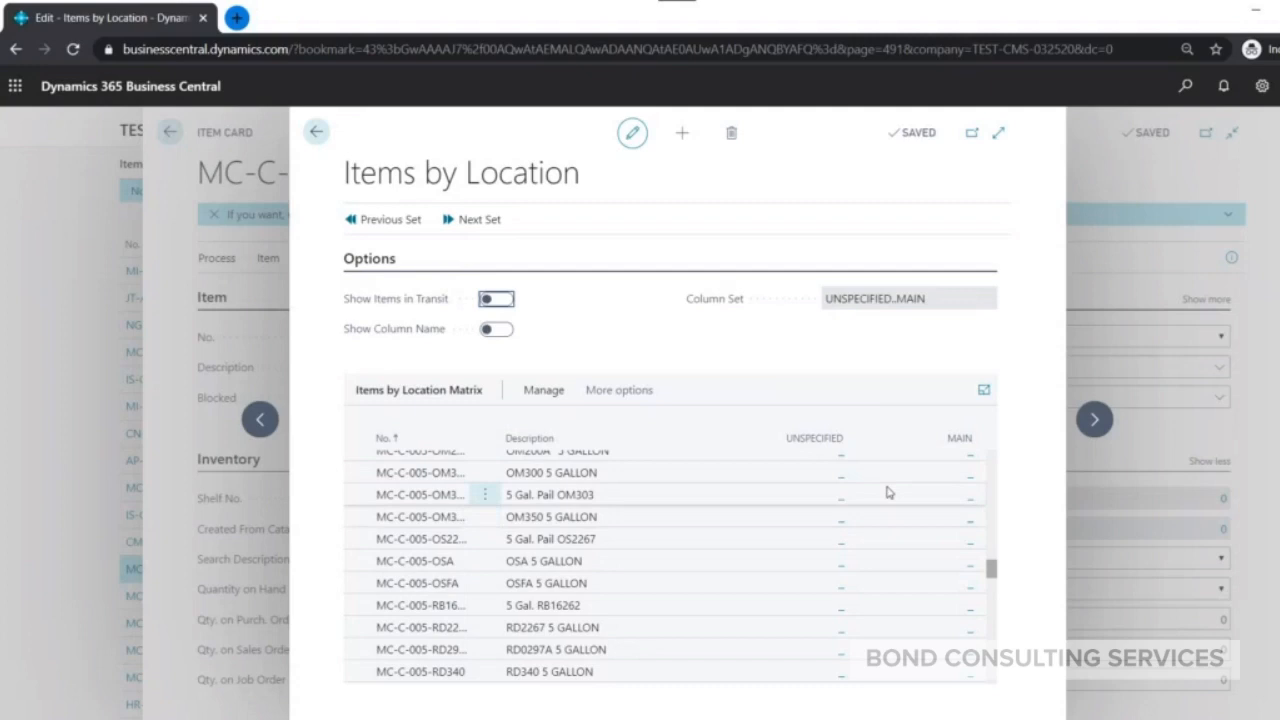
{"action": "scroll", "coordinate": [884, 488], "scroll_direction": "down", "scroll_amount": 2}
{"action": "scroll", "coordinate": [966, 482], "scroll_direction": "down", "scroll_amount": 8}
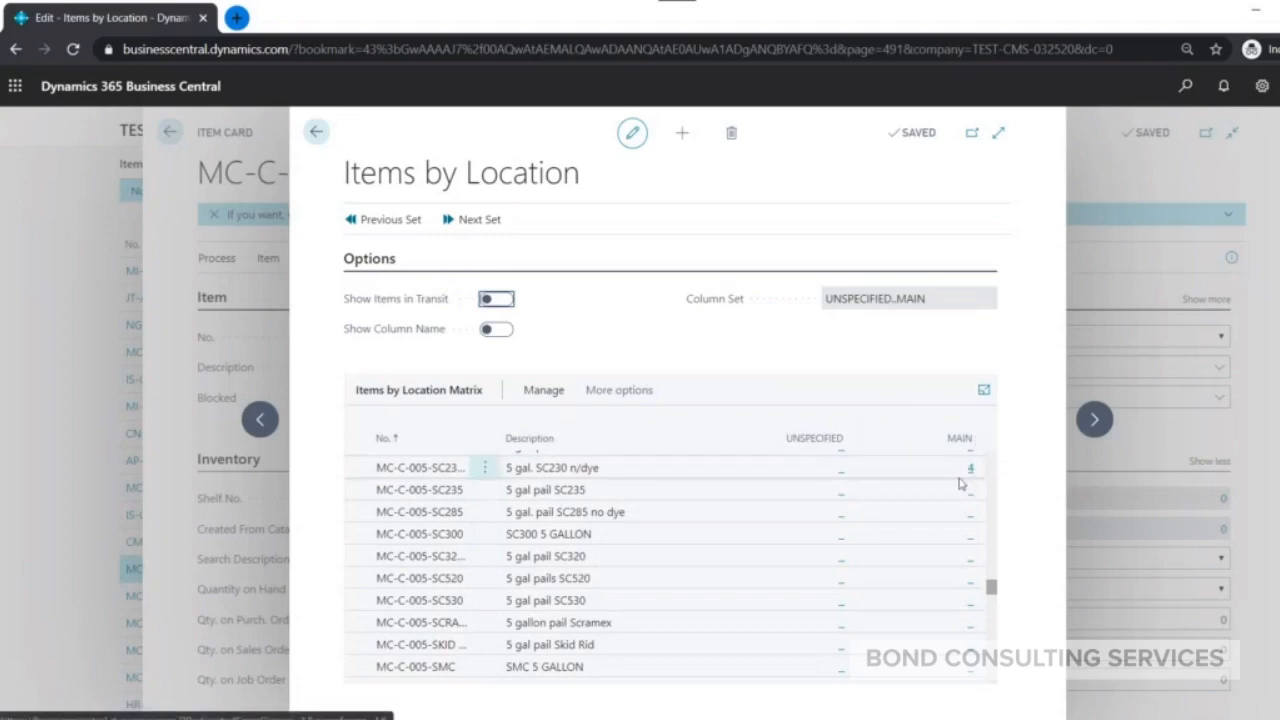
{"action": "left_click", "coordinate": [997, 133]}
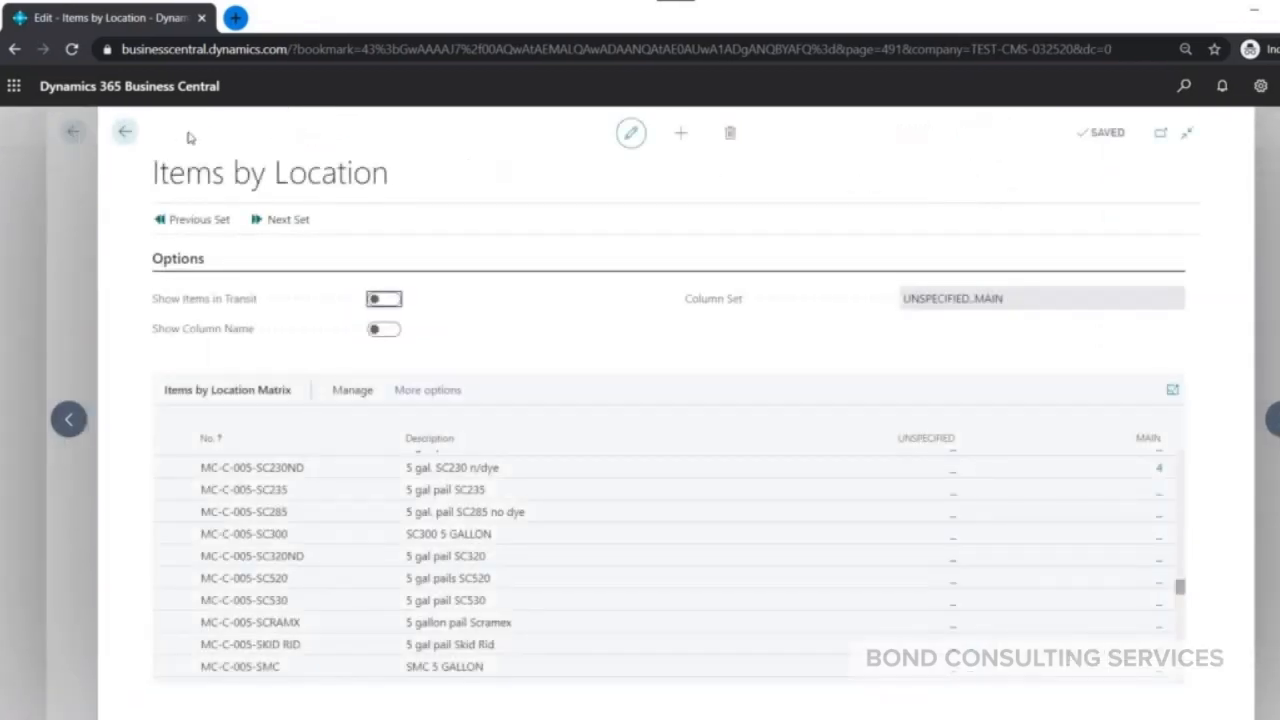
{"action": "left_click", "coordinate": [130, 138]}
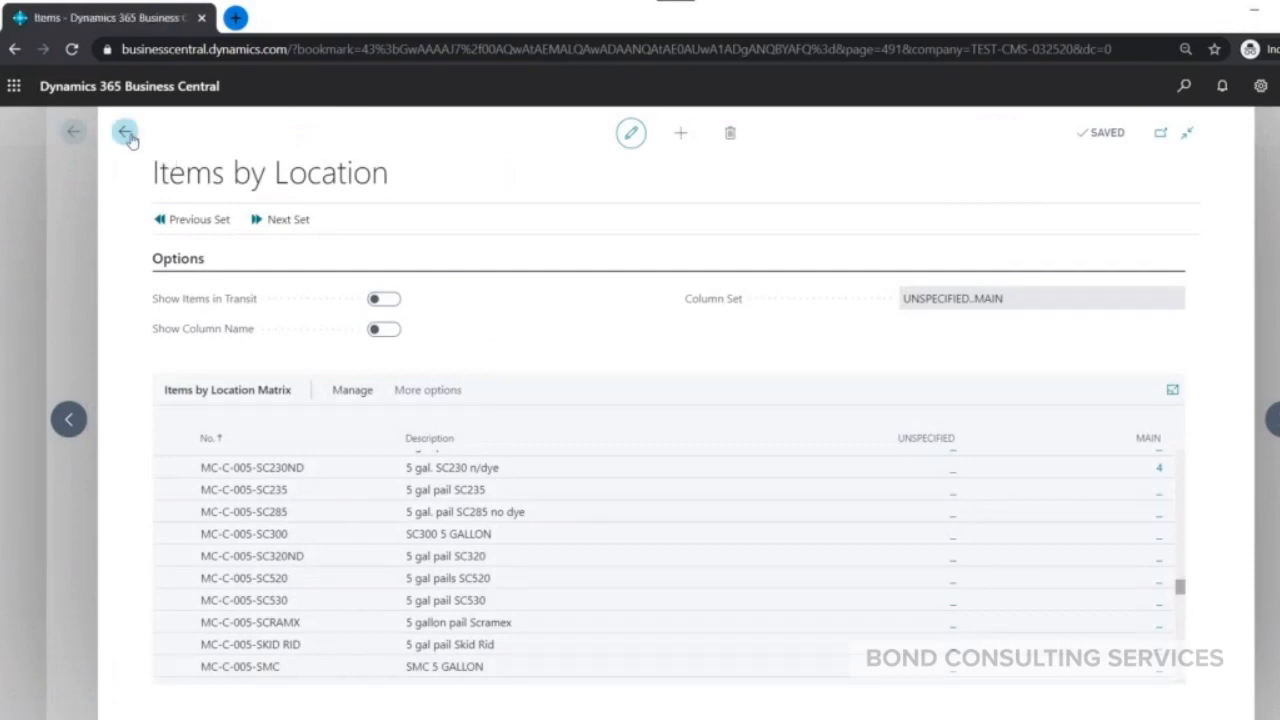